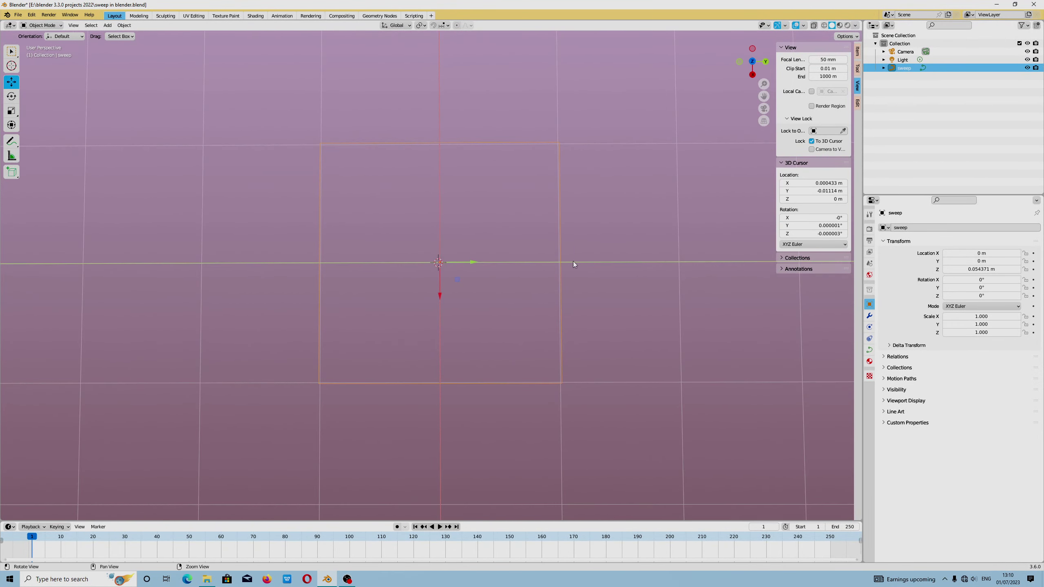
Slide the sweep rectangle along Y to 1.2761 m, with a finer overlay grid scale
drag(426, 320, 540, 352)
middle_drag(540, 353, 629, 192)
click(805, 26)
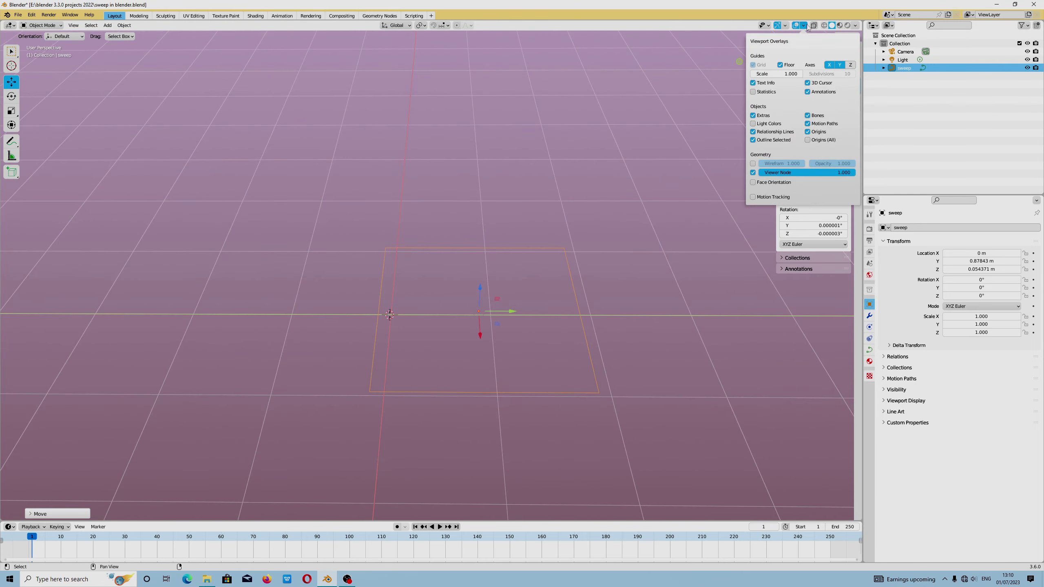
drag(786, 75, 761, 76)
middle_drag(634, 222, 647, 263)
drag(501, 318, 516, 317)
middle_drag(665, 328, 474, 331)
key(Left)
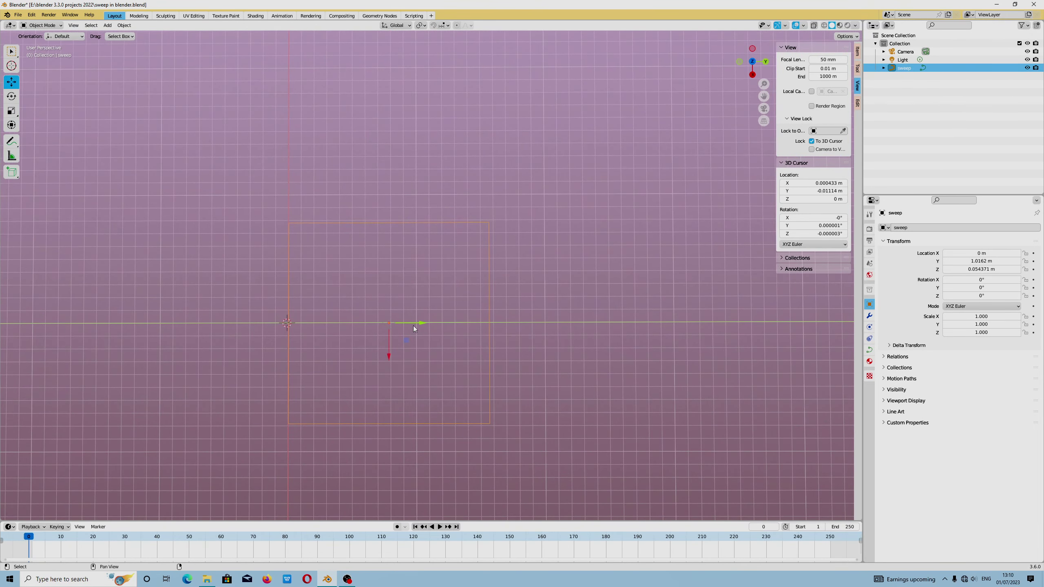
drag(413, 326, 439, 325)
Switch to top orthographic view and place the 3D cursor just past the rectangle's top-right corner
shift+middle_drag(553, 303, 365, 238)
scroll(416, 255, up, 2)
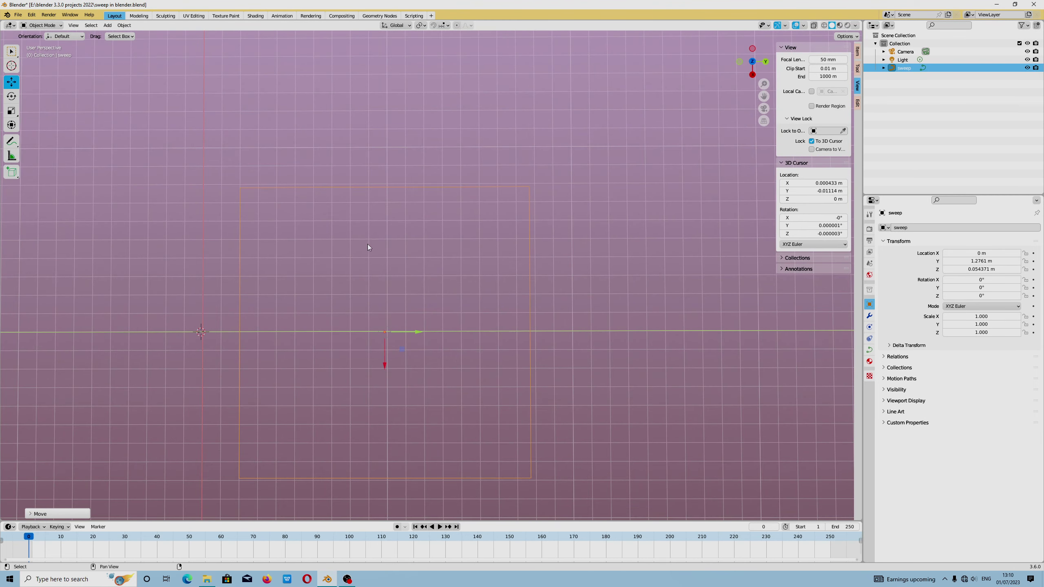
shift+middle_drag(537, 370, 406, 362)
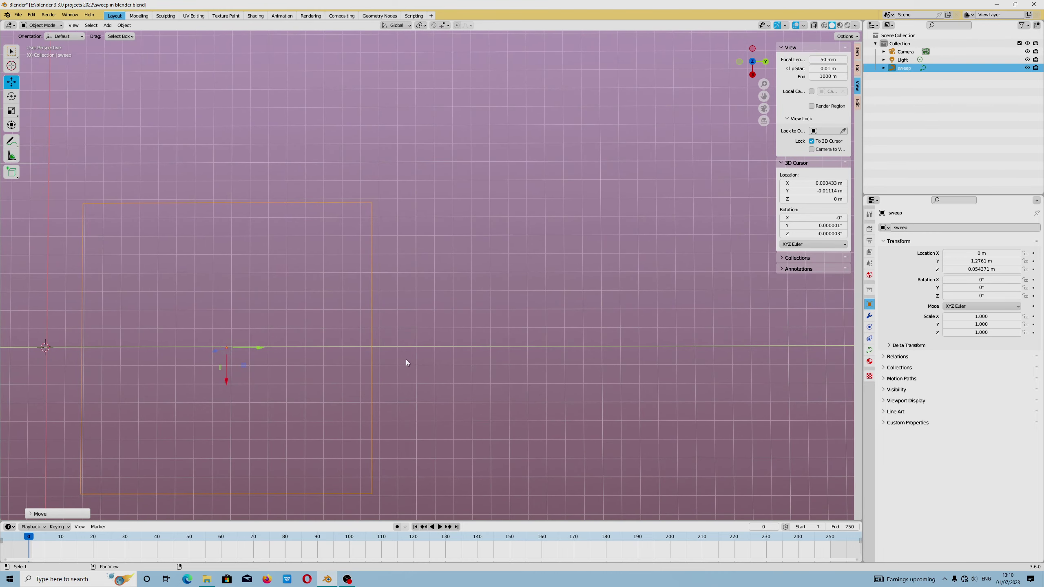
click(752, 62)
shift+middle_drag(208, 333, 553, 465)
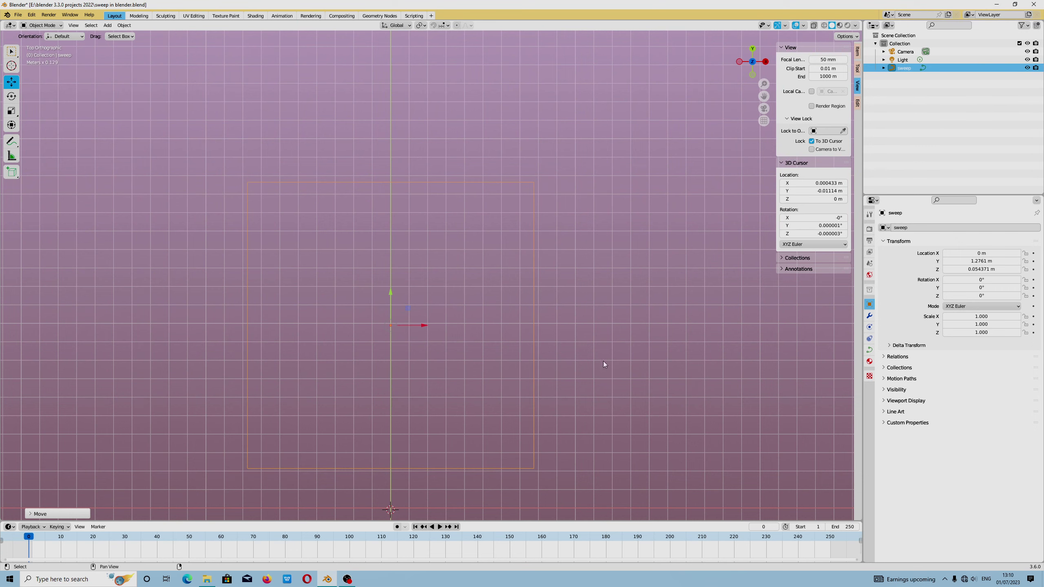
key(KP_5)
shift+middle_drag(610, 371, 535, 355)
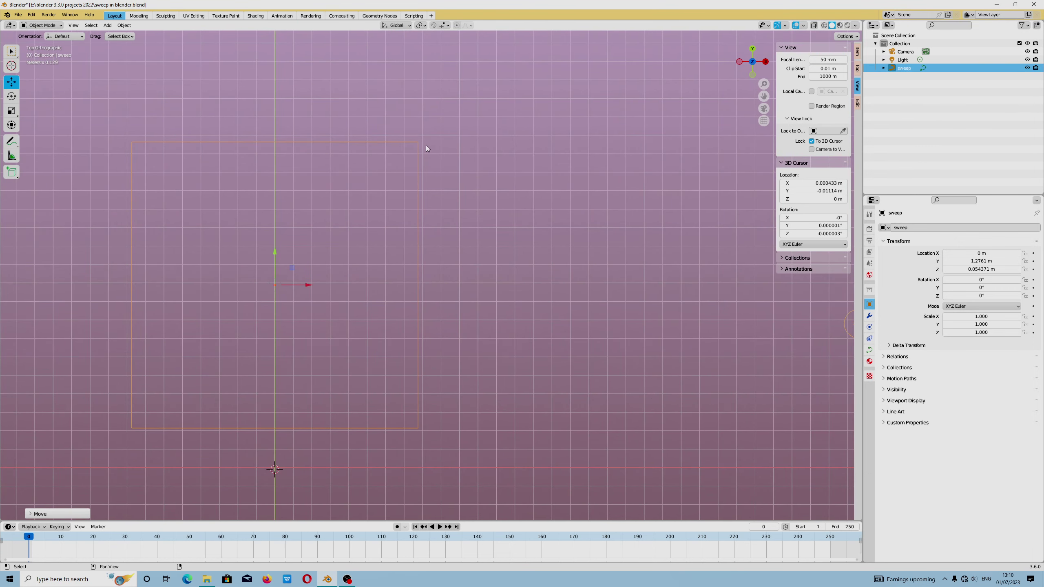
shift+right_click(464, 146)
Initialize a Bsurfaces mesh with strokes on the 3D cursor, disable snapping, and sketch the moulding profile
scroll(464, 146, up, 7)
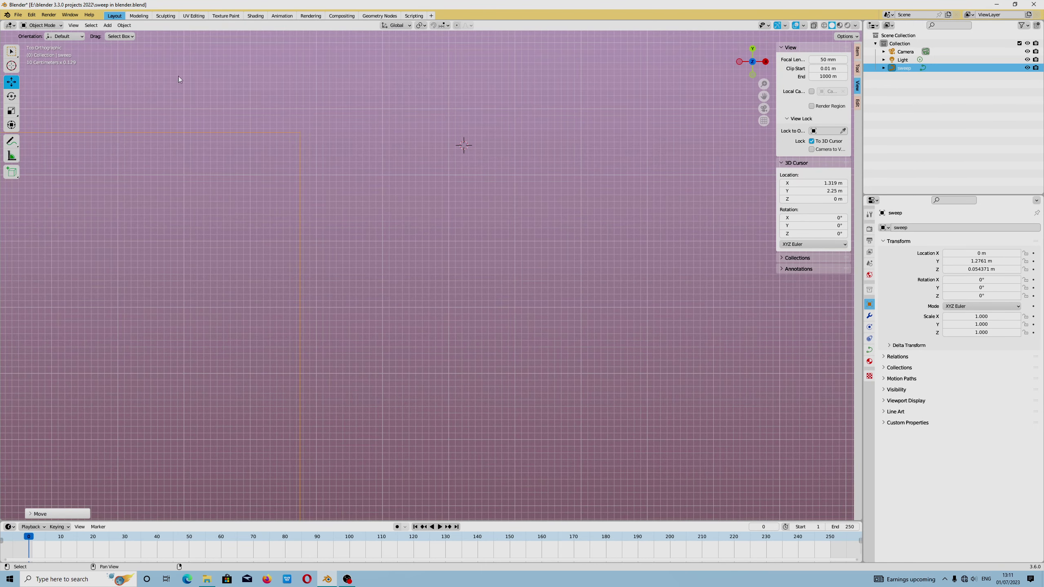
click(858, 104)
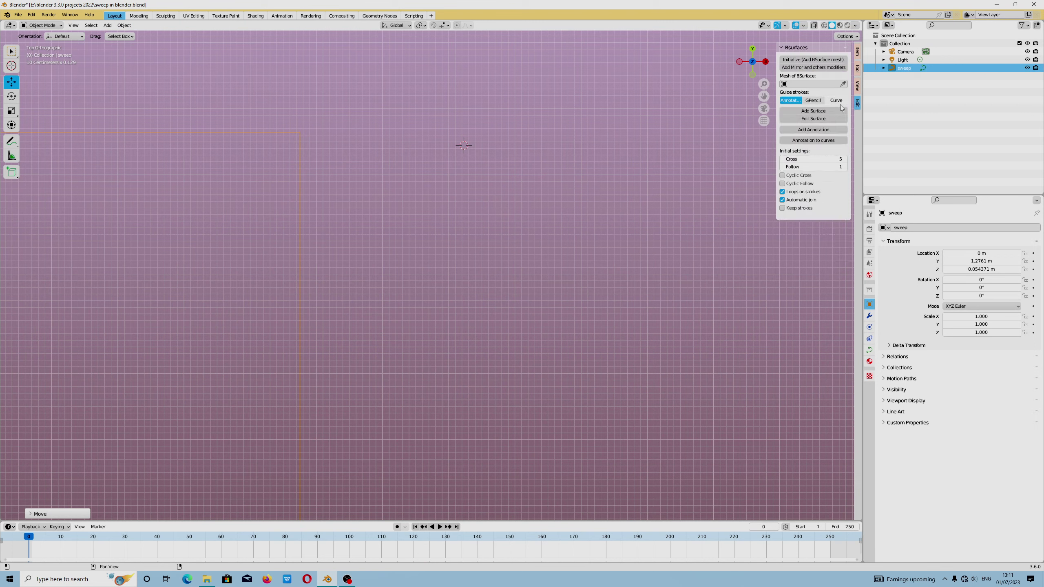
click(819, 60)
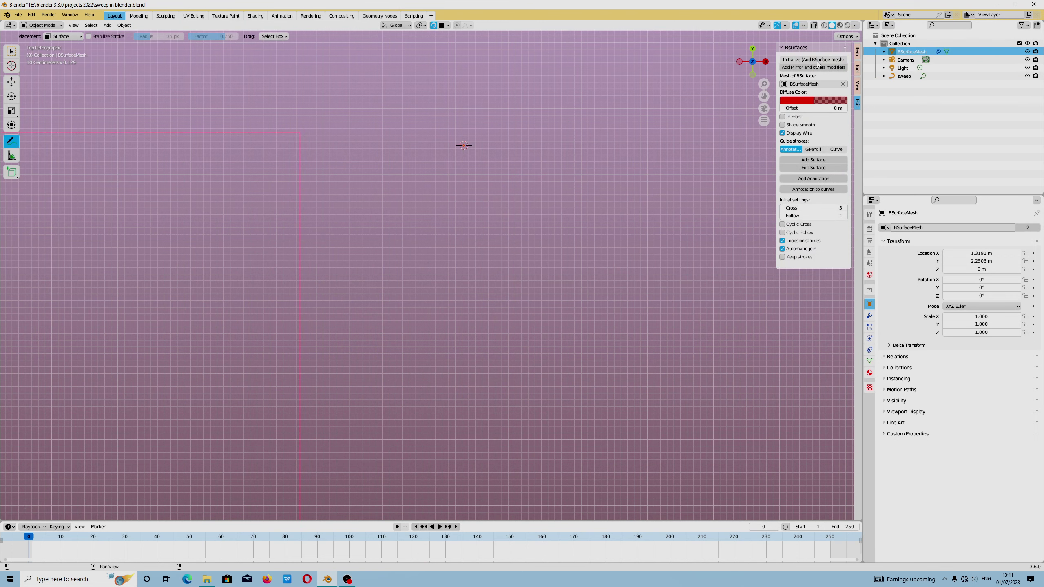
click(63, 37)
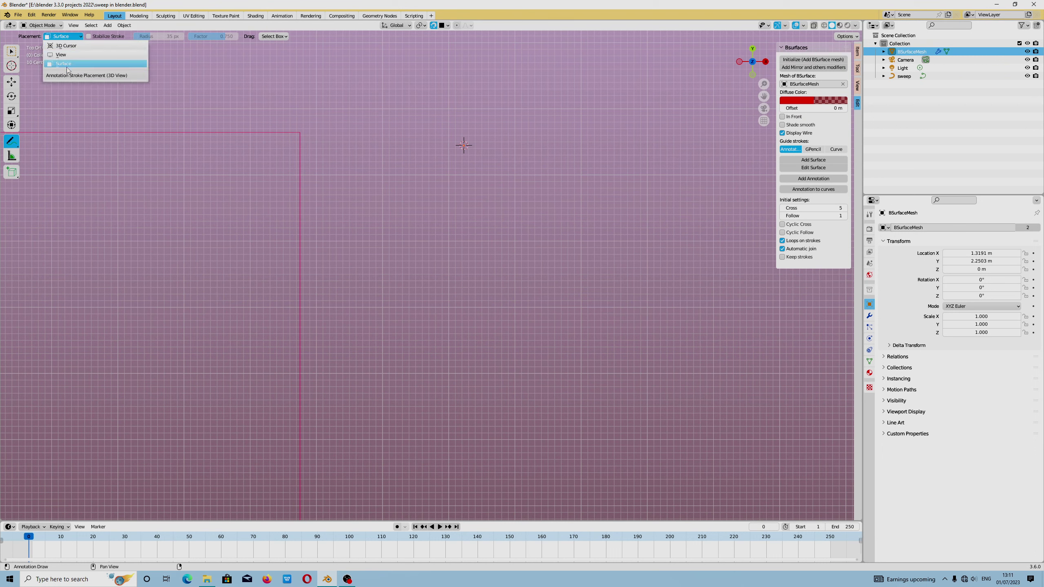
click(71, 46)
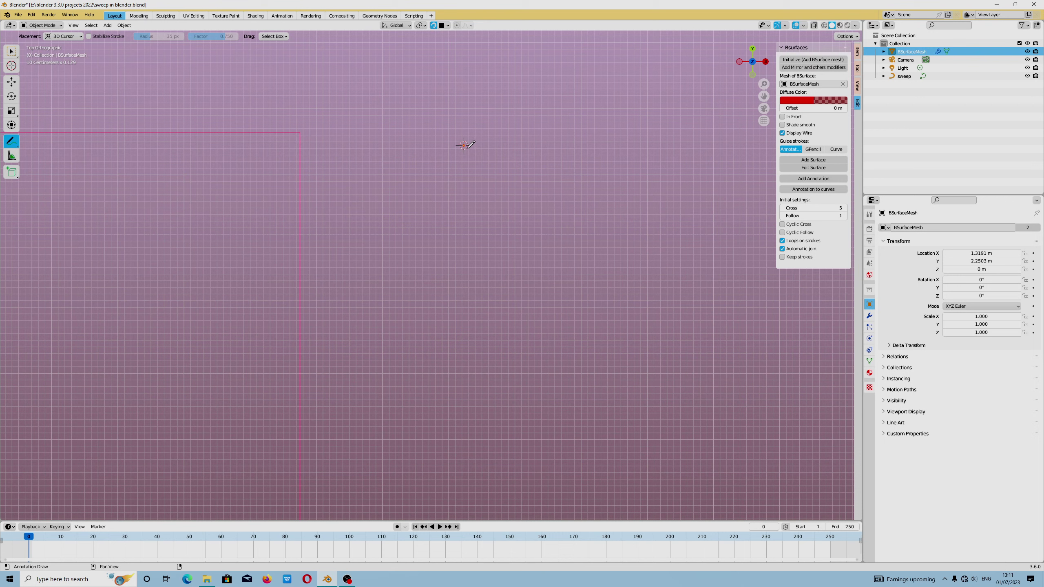
click(434, 25)
mouse_move(464, 144)
mouse_down()
mouse_move(460, 208)
mouse_move(536, 210)
mouse_move(512, 148)
mouse_move(465, 132)
mouse_up()
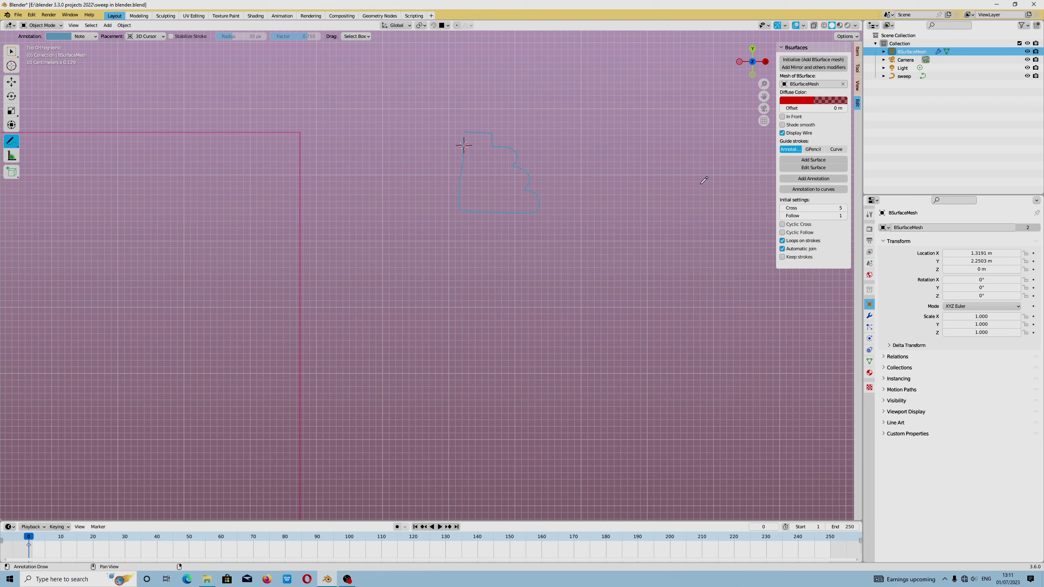
Convert the annotation into a curve and set its Resolution Preview U to 4
click(814, 189)
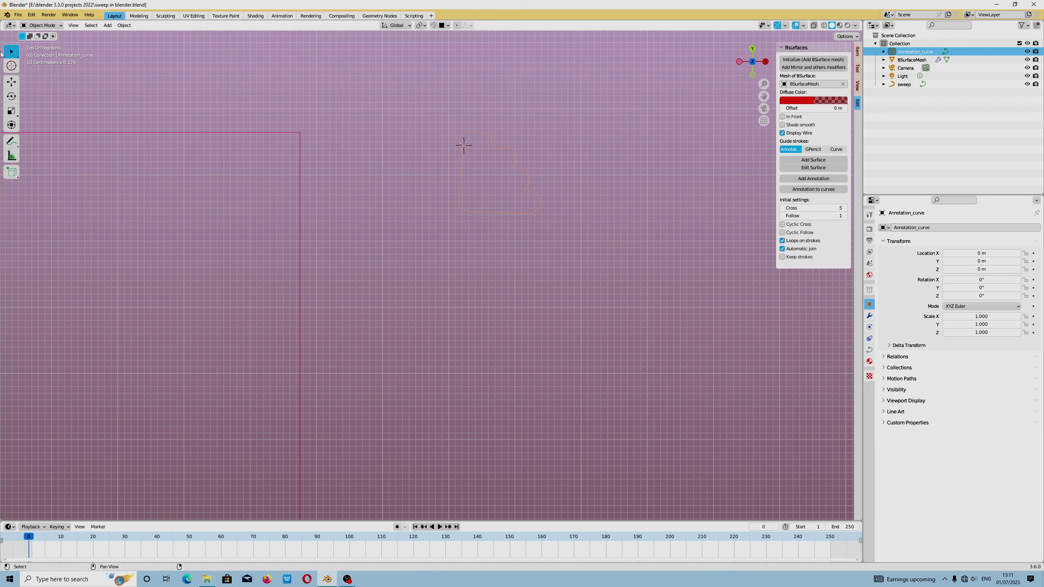
click(11, 82)
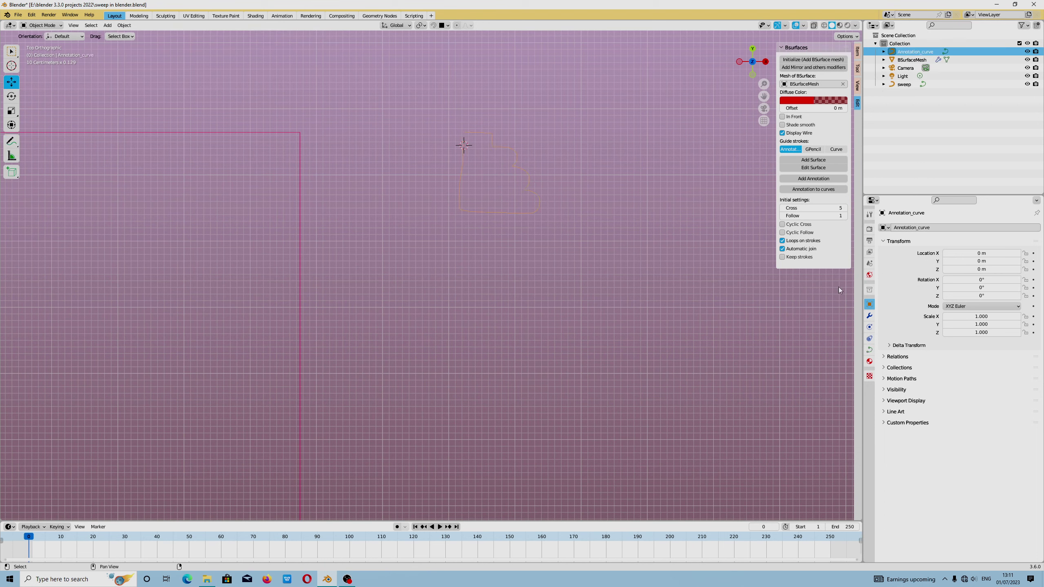
click(869, 349)
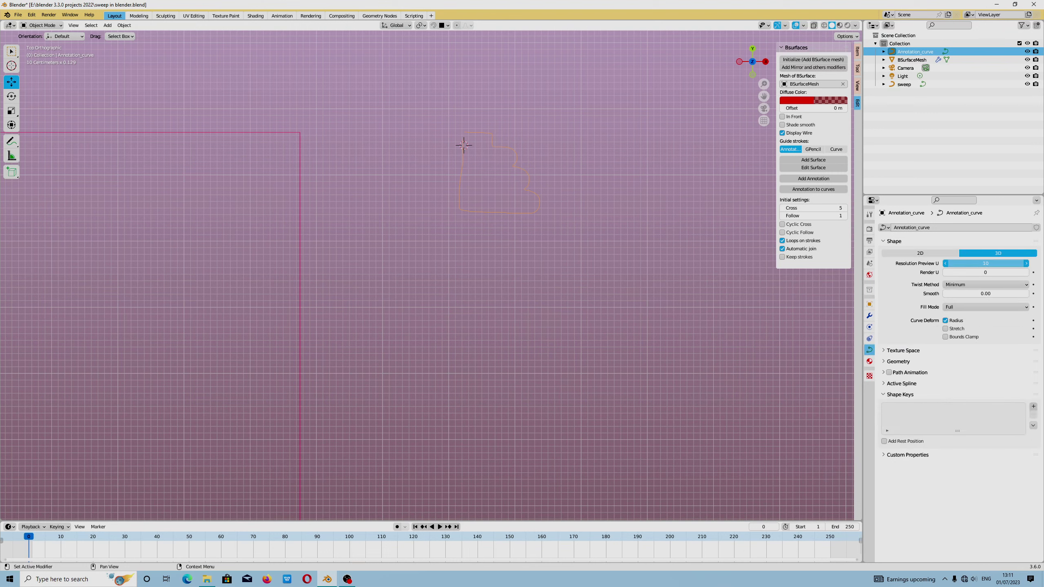
drag(999, 264, 986, 265)
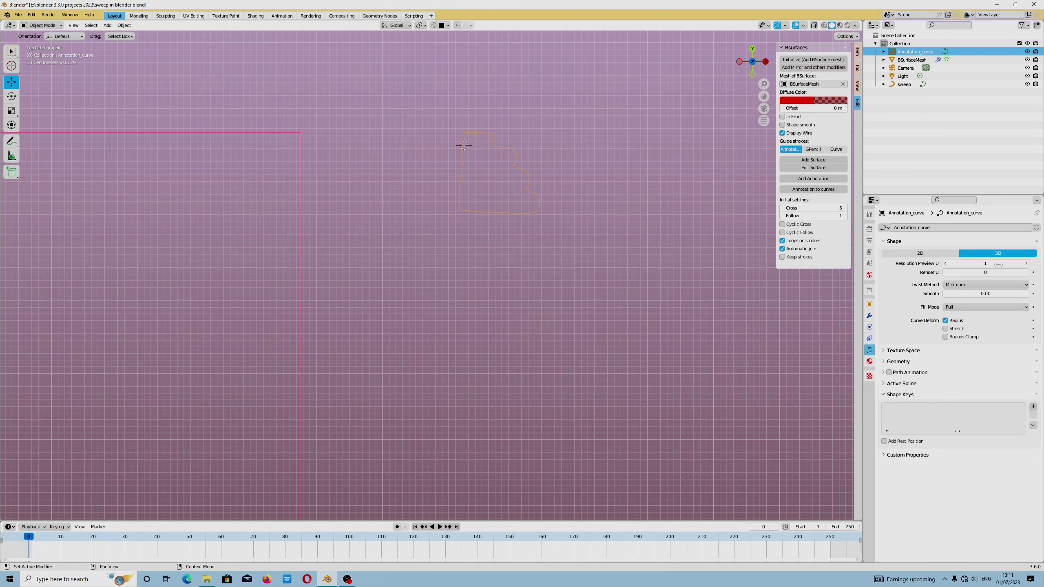
click(1026, 264)
click(1027, 263)
click(1026, 263)
Enter Edit Mode and select all of the curve's control points
key(Tab)
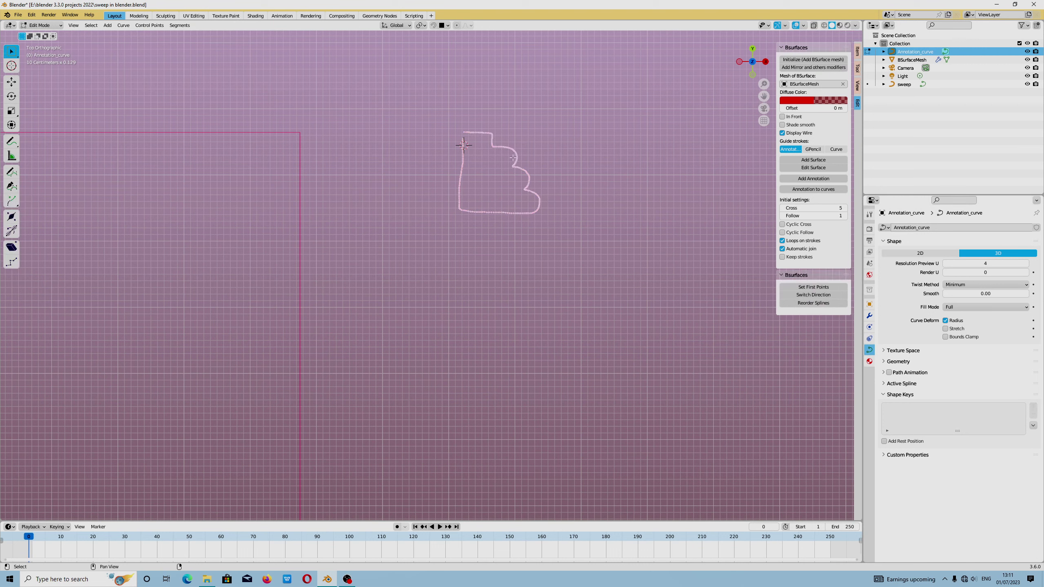
key(a)
key(alt+a)
key(a)
key(a)
key(alt+a)
key(a)
key(alt+a)
Decimate the curve via Clean Up > Decimate Curve at a ratio of about 0.071
click(144, 26)
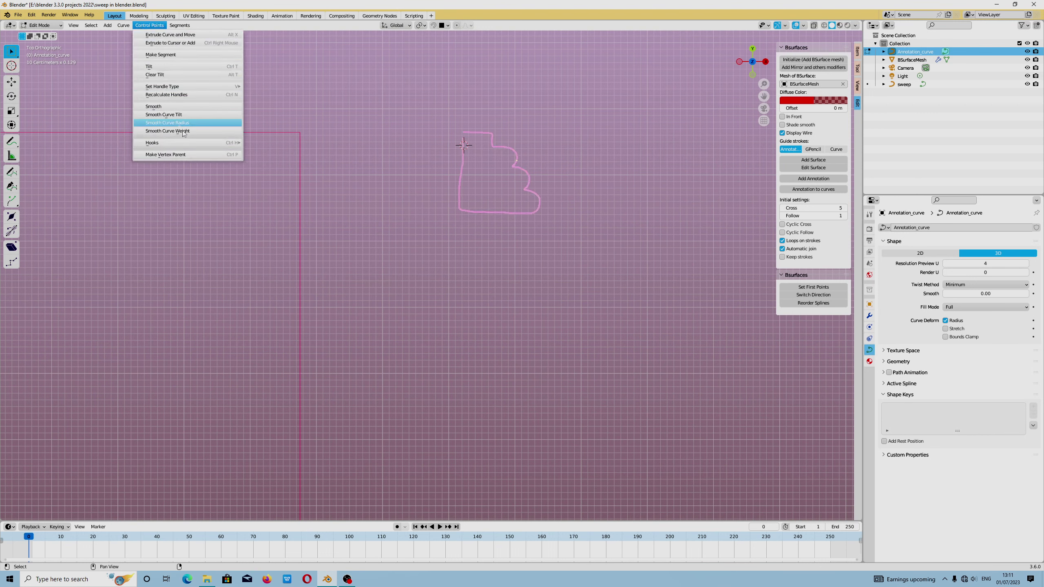
click(123, 26)
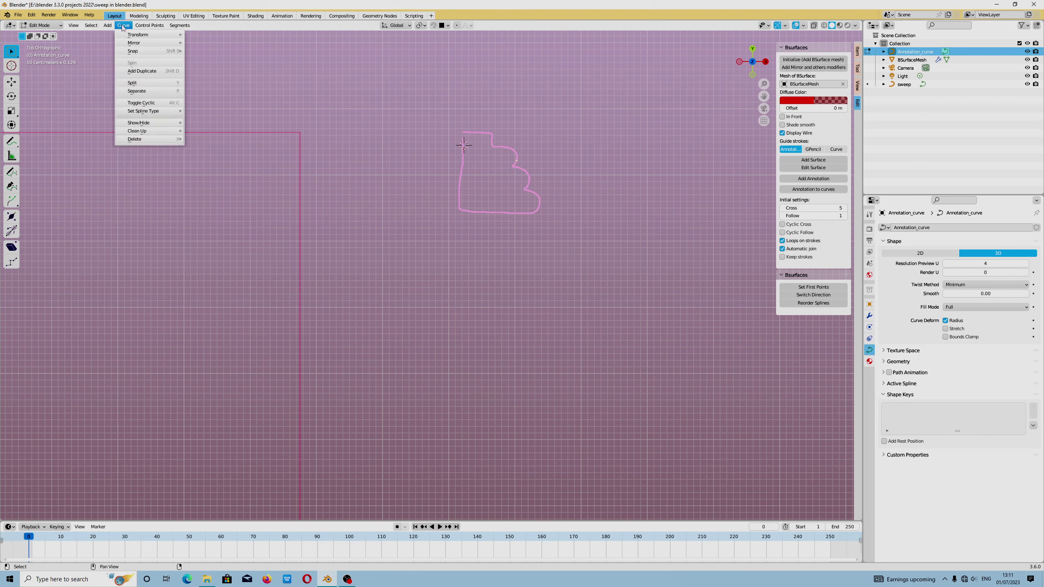
mouse_move(150, 134)
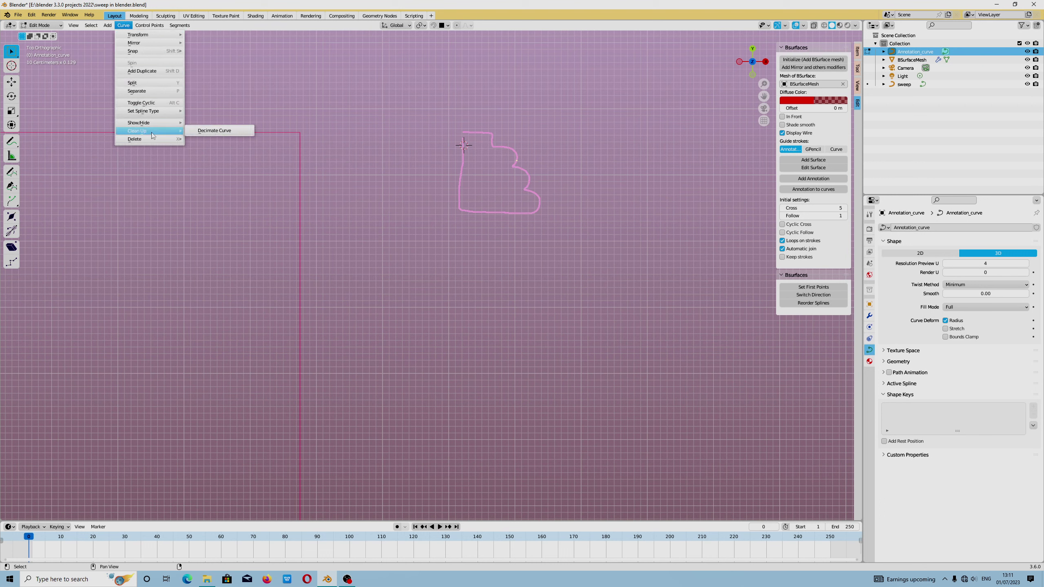
click(215, 133)
click(76, 515)
drag(134, 511, 88, 511)
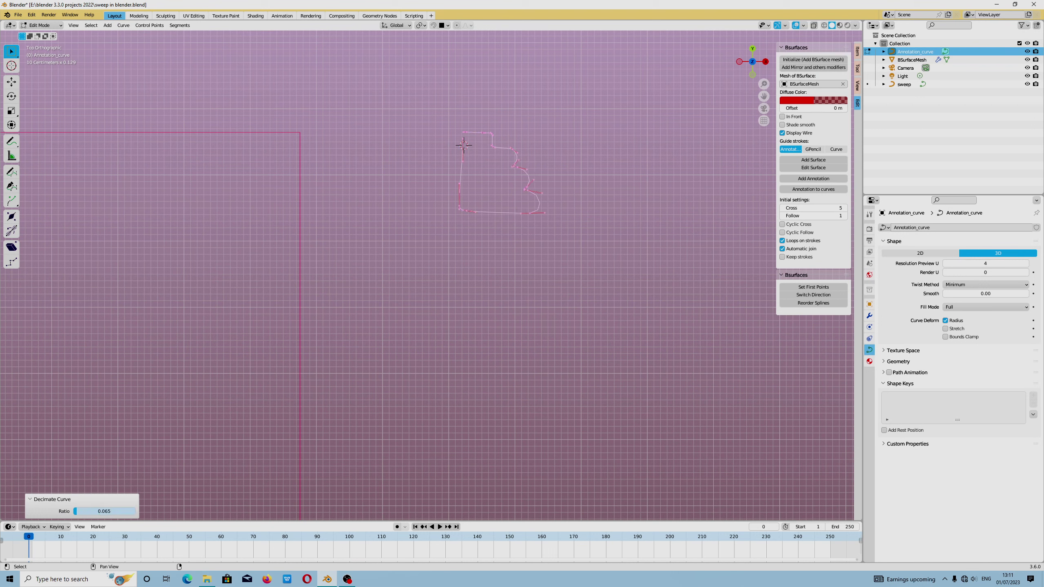
drag(104, 511, 106, 511)
scroll(484, 141, up, 3)
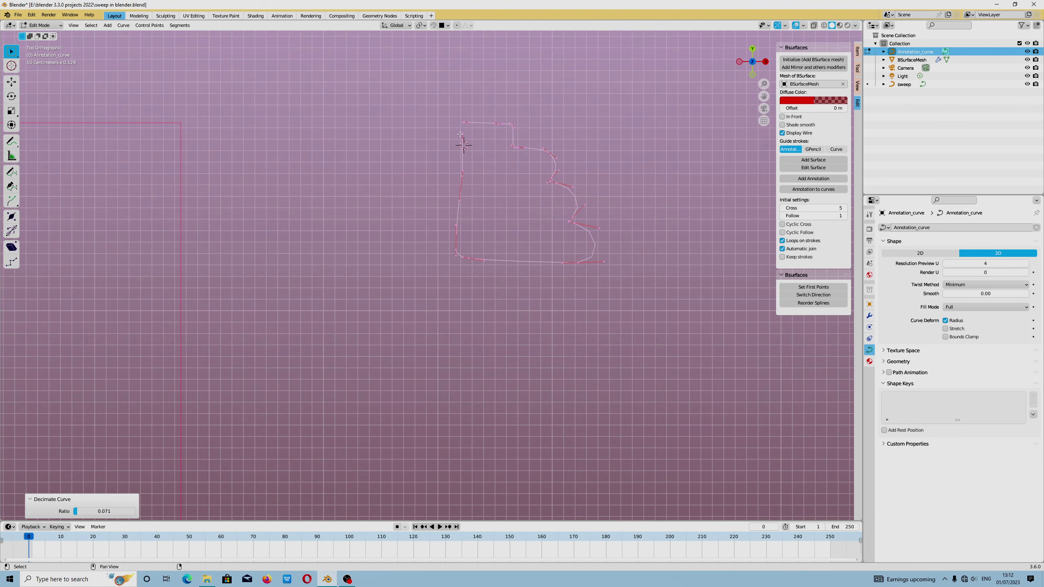
click(460, 134)
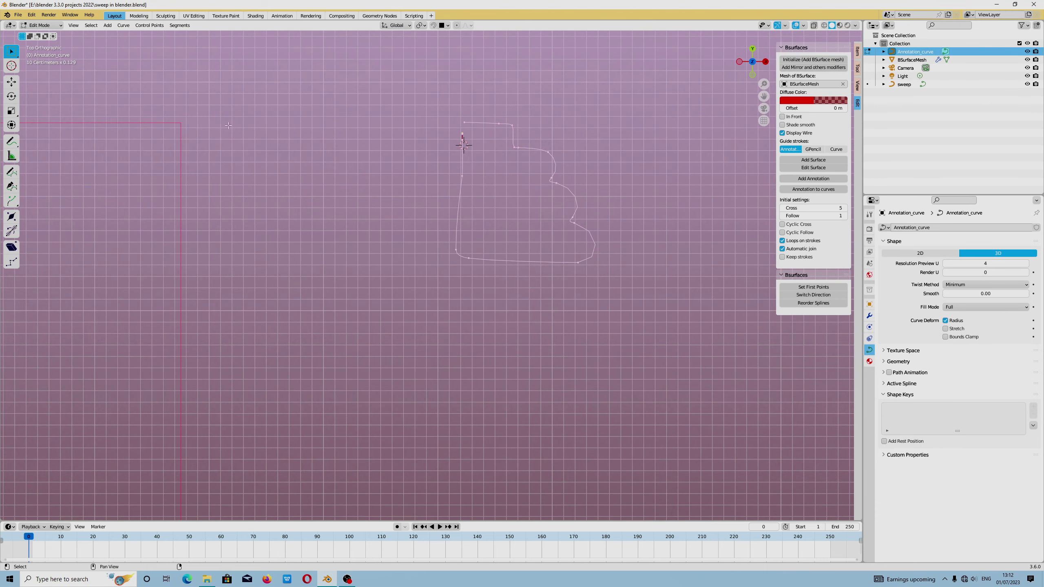
Return the profile curve to Object Mode
click(888, 386)
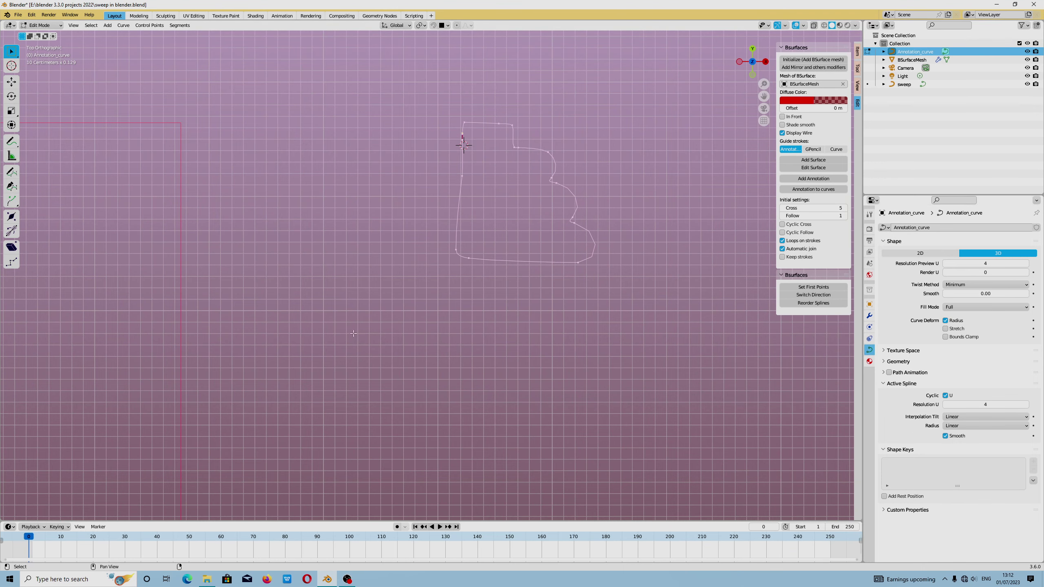
scroll(382, 304, down, 5)
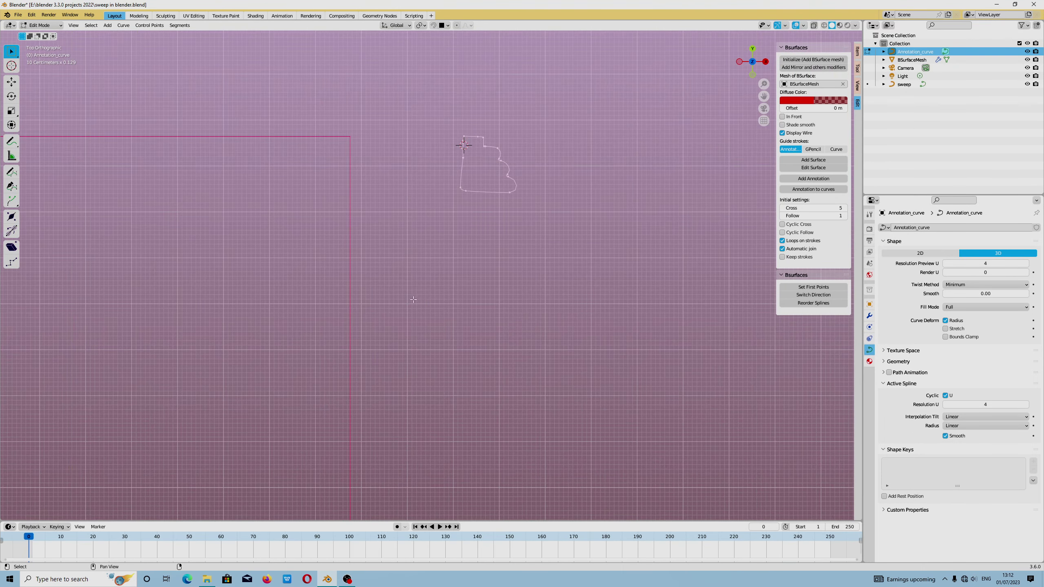
shift+middle_drag(434, 295, 503, 304)
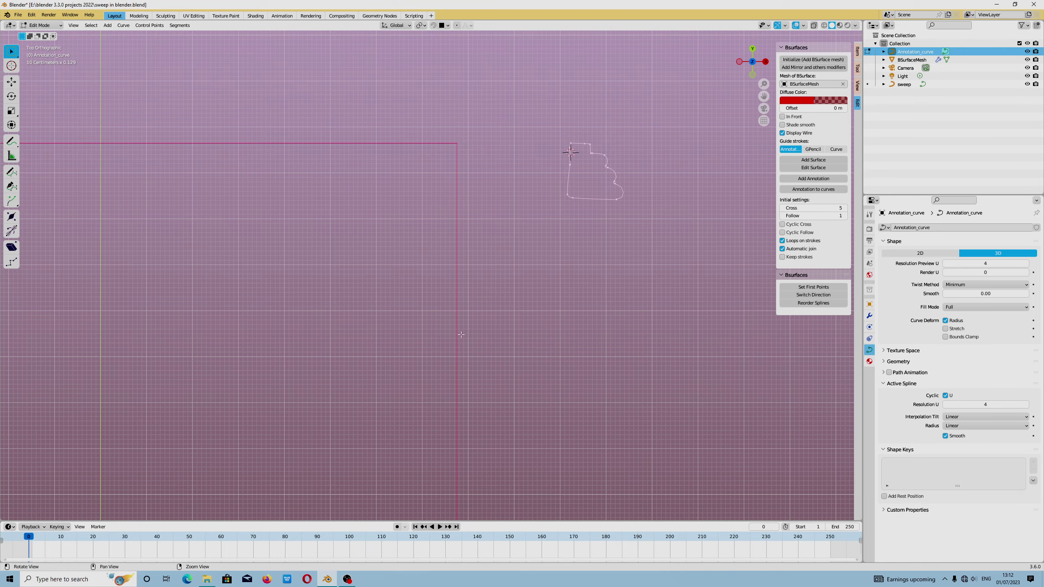
middle_drag(457, 331, 88, 45)
click(56, 25)
click(57, 38)
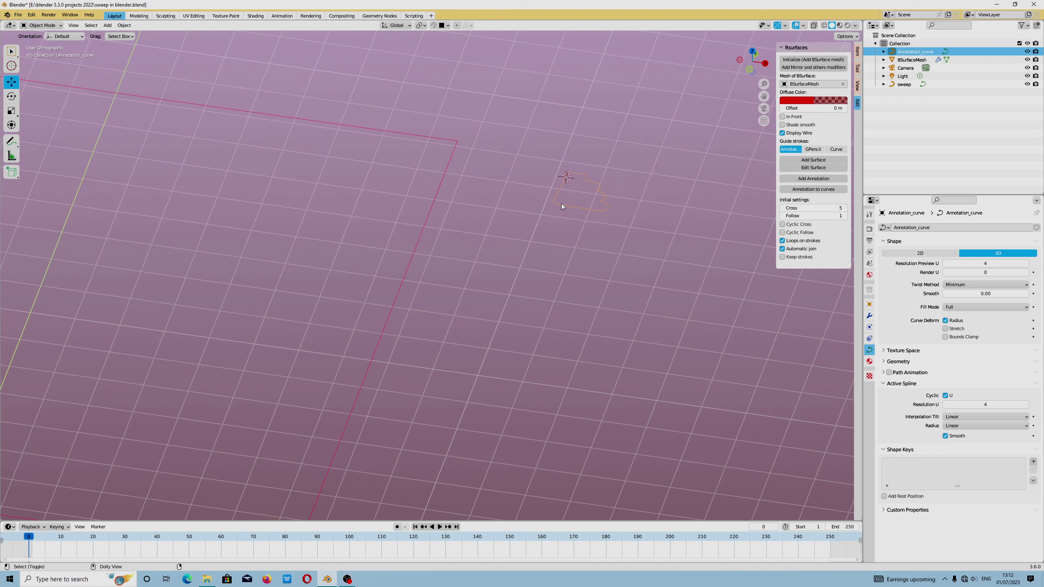
Set the curve's origin to its geometry, then to the 3D cursor, with preview resolution 3
key(ctrl+shift+alt+c)
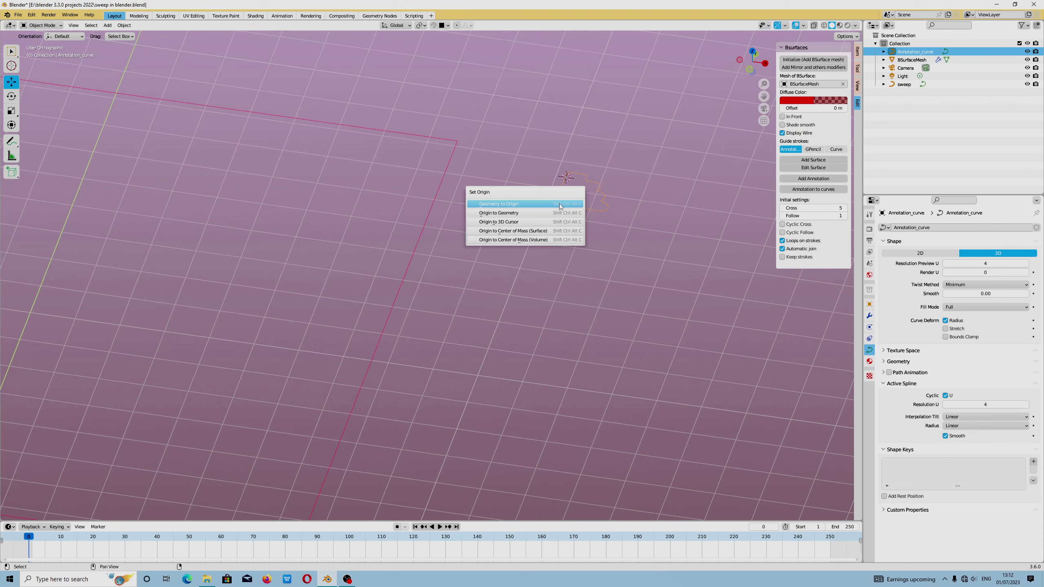
click(564, 212)
key(ctrl+shift+alt+c)
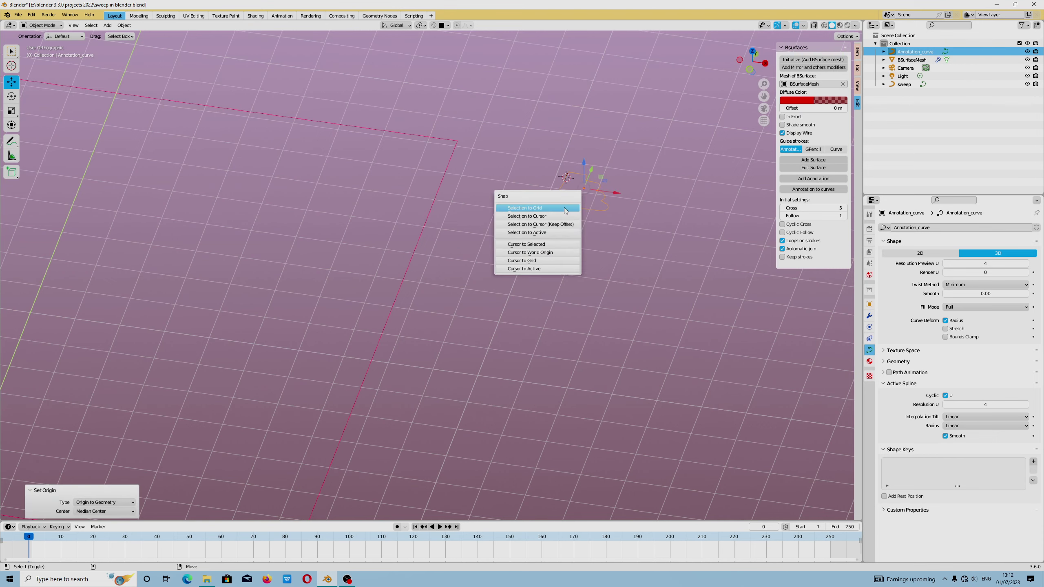
click(550, 242)
middle_drag(549, 242, 534, 314)
key(KP_5)
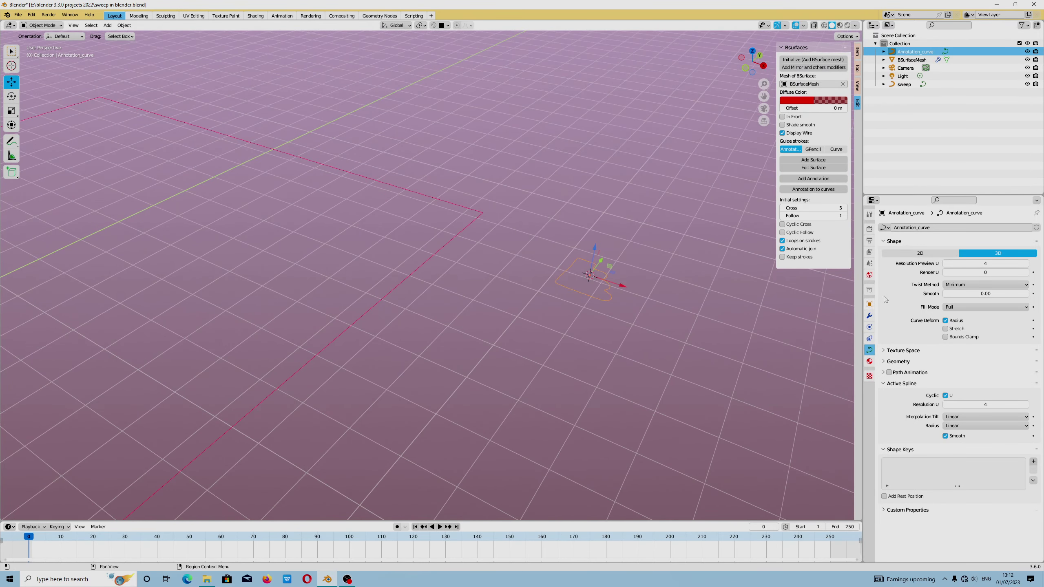
click(946, 263)
click(946, 263)
click(1026, 264)
Save the blend file and snap the 3D cursor to the selected curve
click(18, 14)
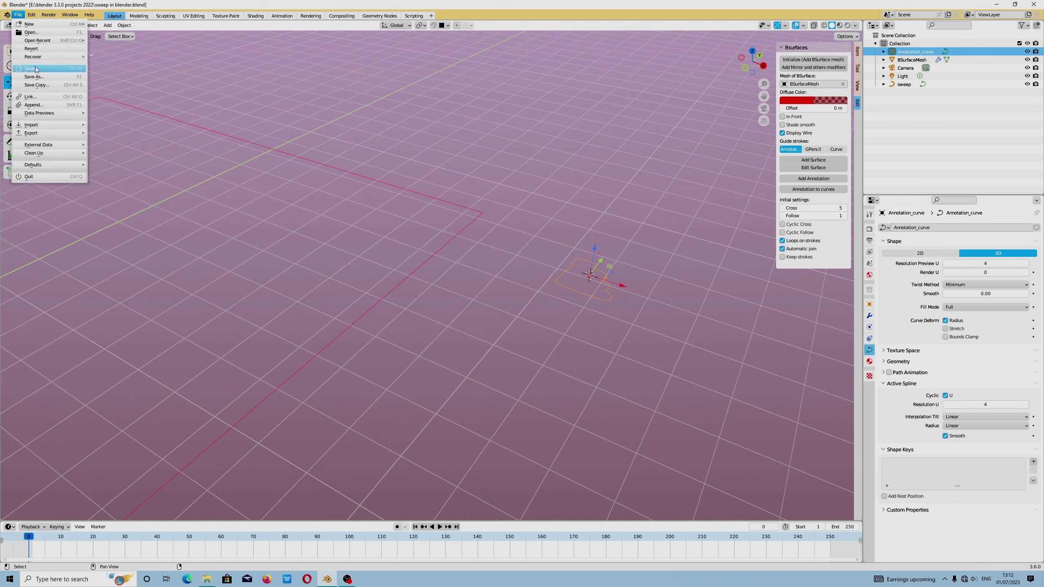
click(36, 67)
click(18, 15)
click(36, 48)
click(36, 48)
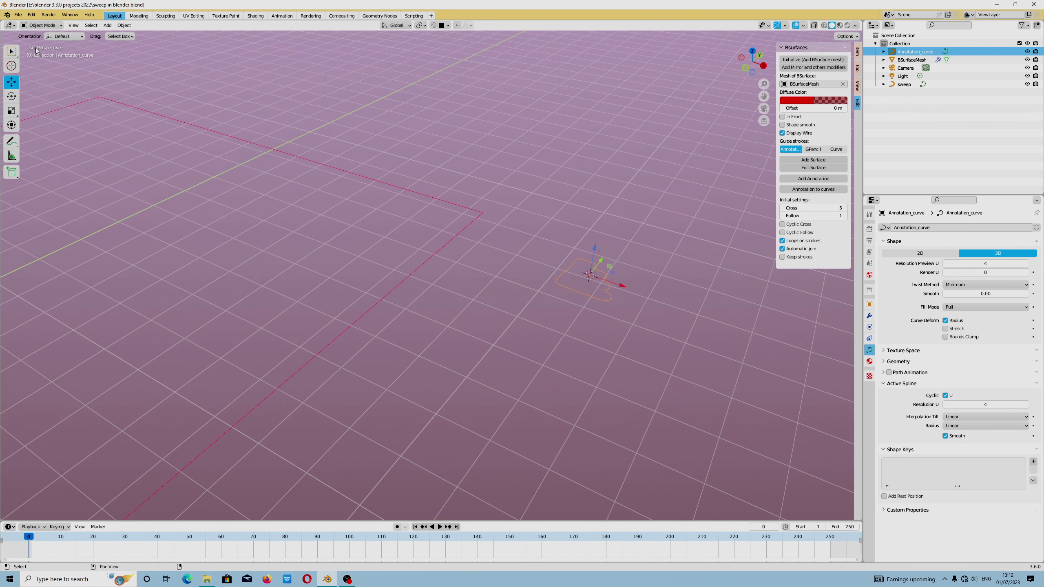
key(shift+s)
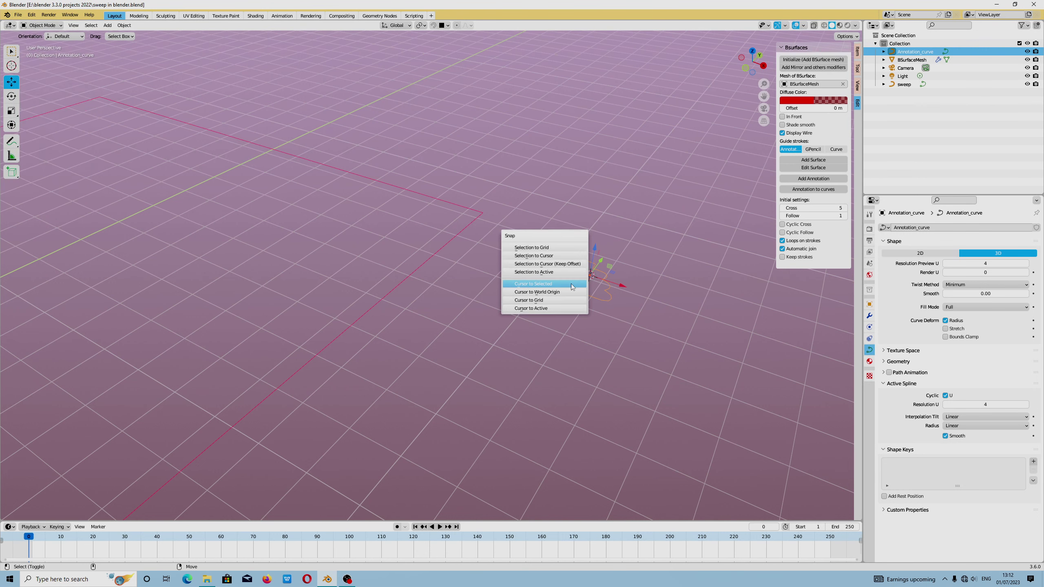
click(571, 286)
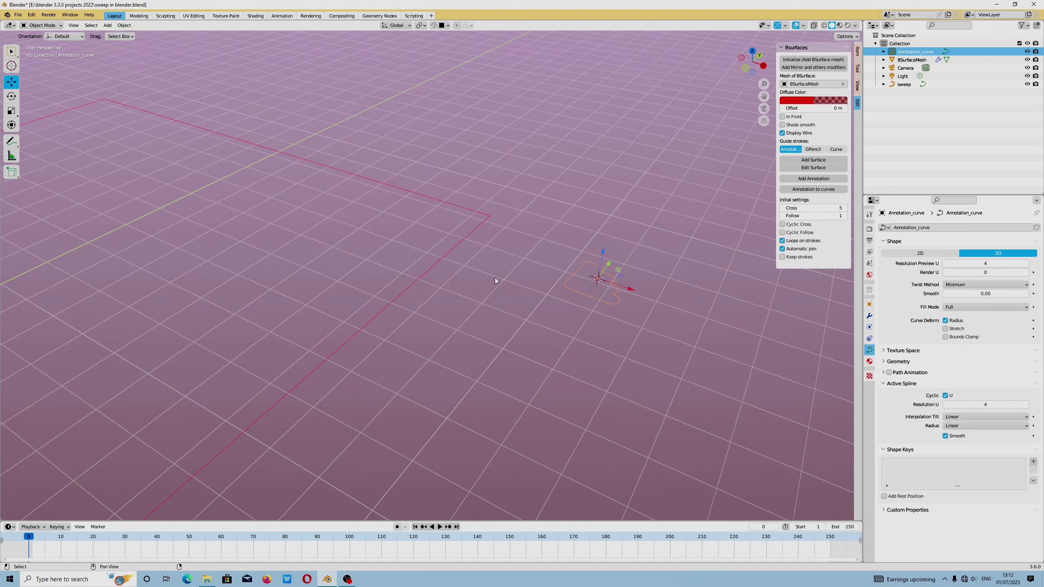
Enable vertex snapping with Center and move the profile curve onto the rectangle's corner
shift+middle_drag(495, 281, 513, 287)
click(433, 25)
click(441, 26)
click(420, 57)
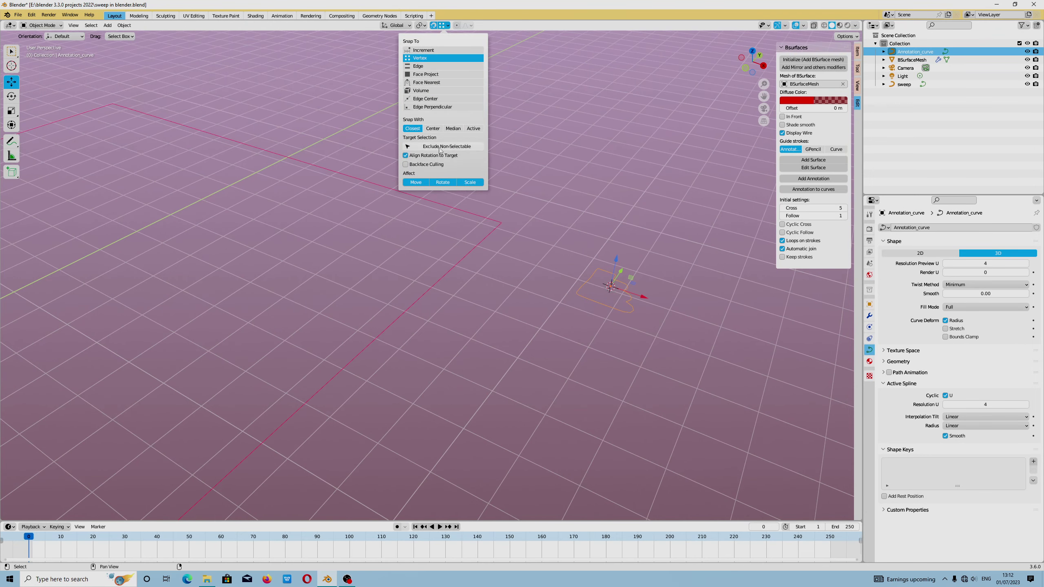
click(434, 130)
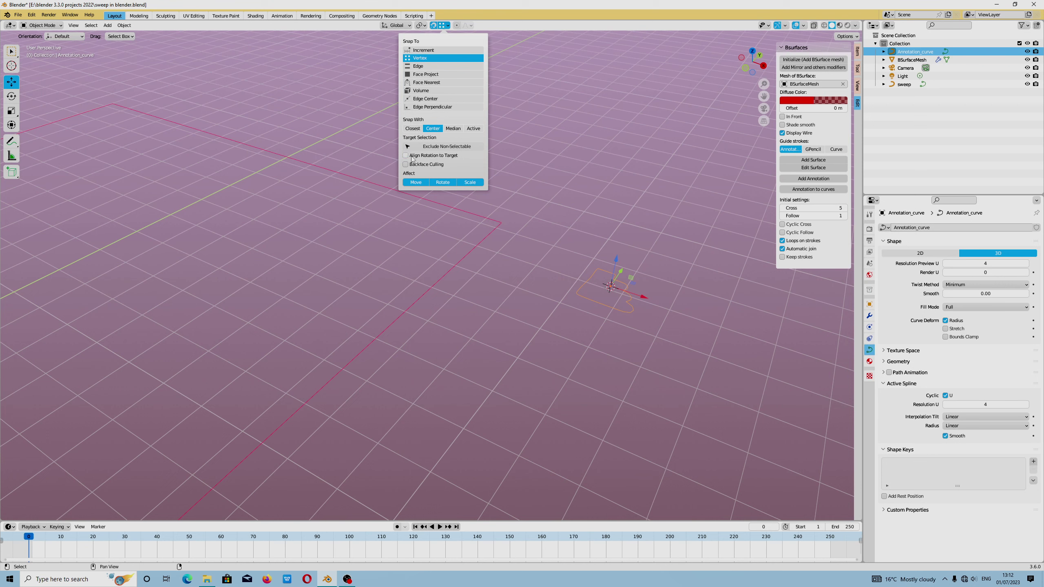
drag(611, 296, 503, 227)
With increment snapping, rotate the profile curve 90° about X so it stands upright
key(e)
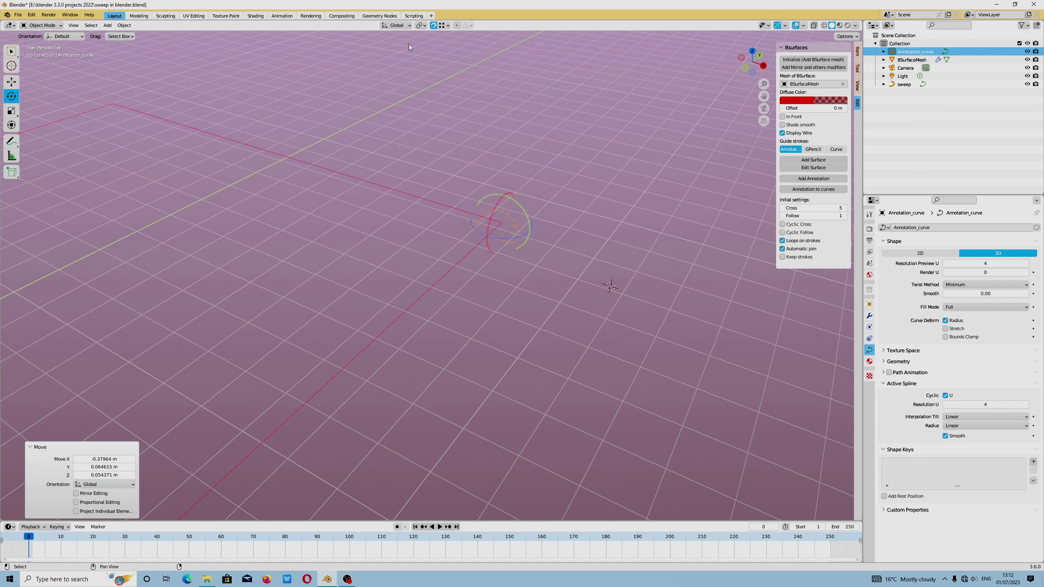
middle_drag(493, 213, 543, 177)
click(759, 67)
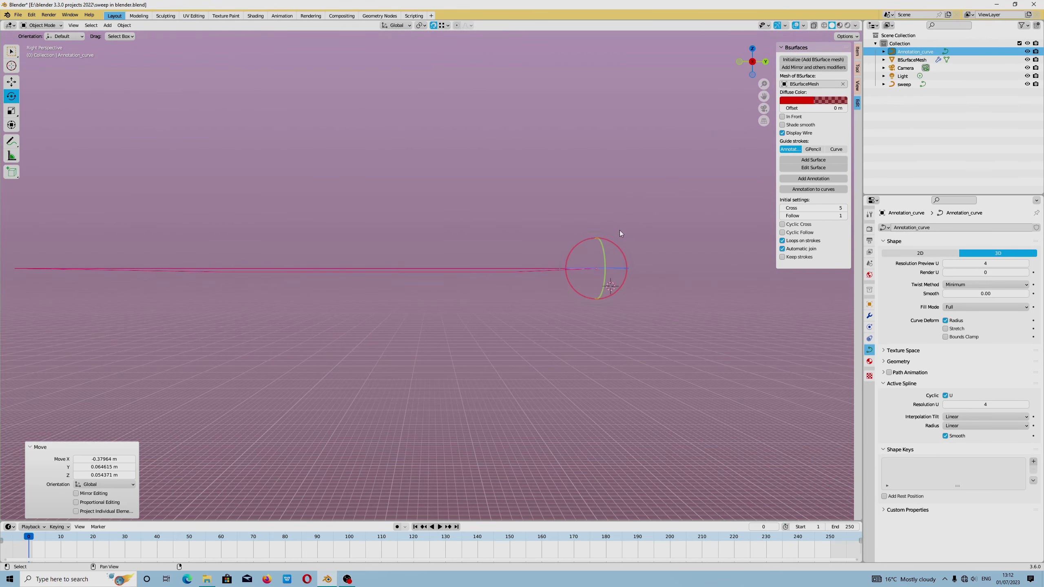
scroll(625, 233, up, 6)
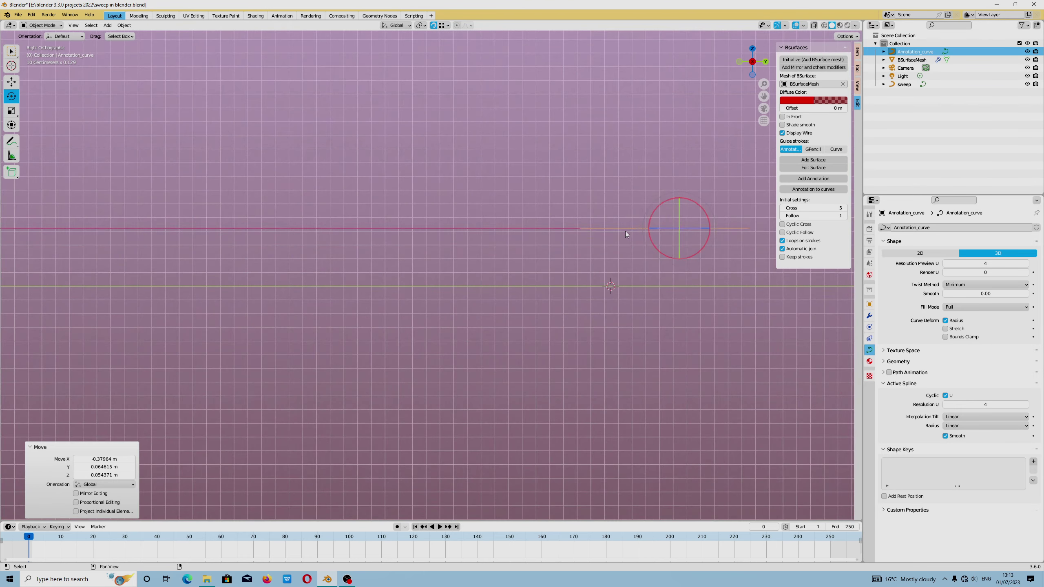
shift+middle_drag(615, 230, 487, 299)
click(447, 25)
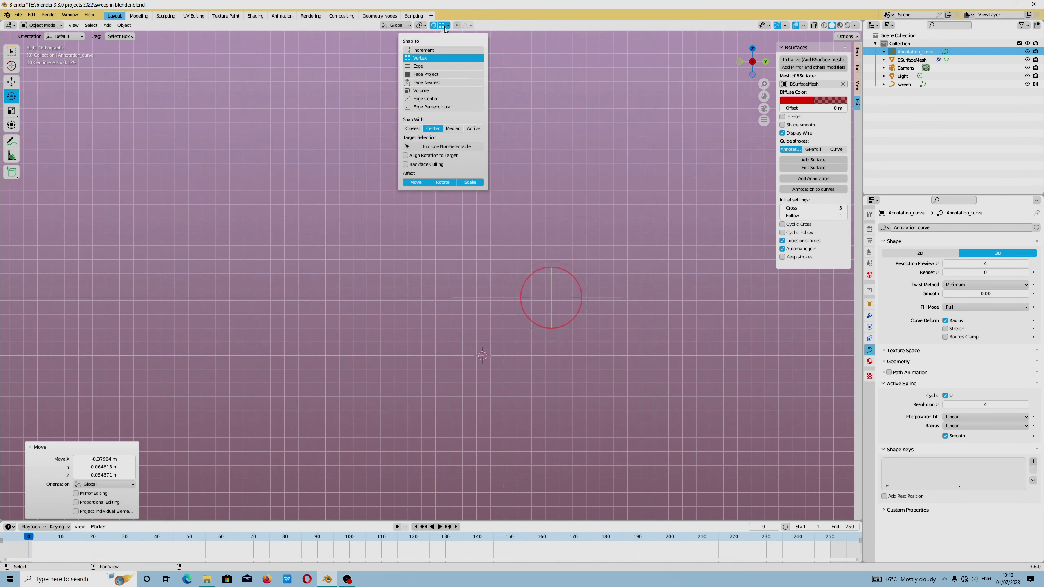
click(422, 51)
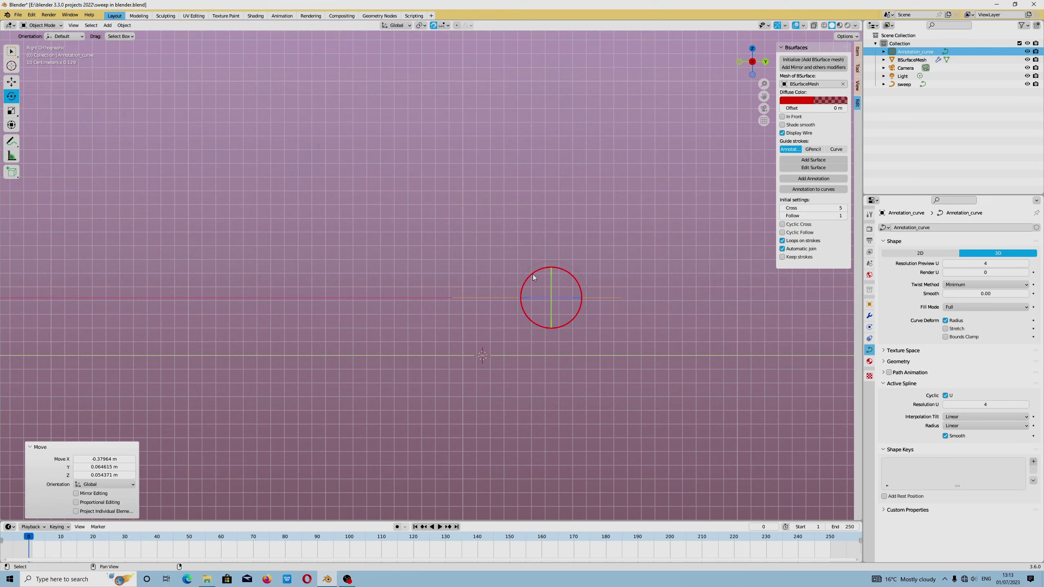
drag(532, 274, 538, 311)
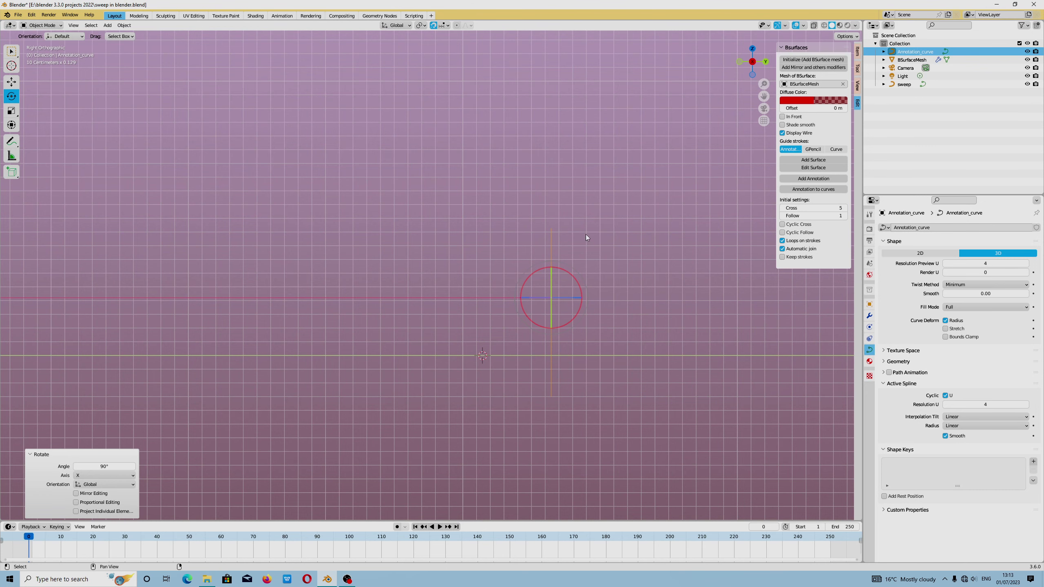
Orbit to check the profile stands upright, then return to top orthographic view
middle_drag(585, 238, 447, 231)
key(KP_5)
shift+middle_drag(326, 212, 559, 308)
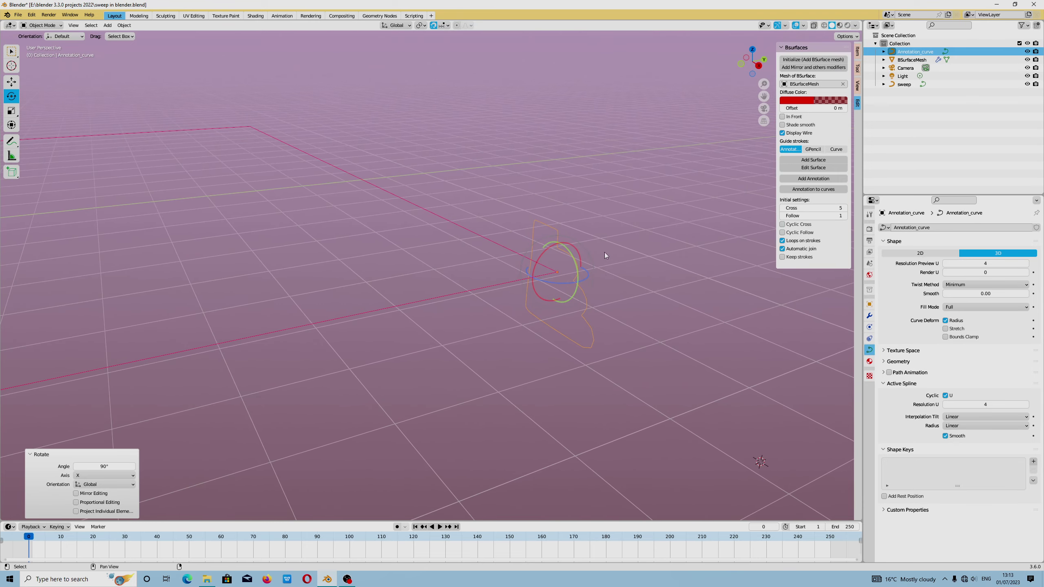
middle_drag(620, 241, 690, 157)
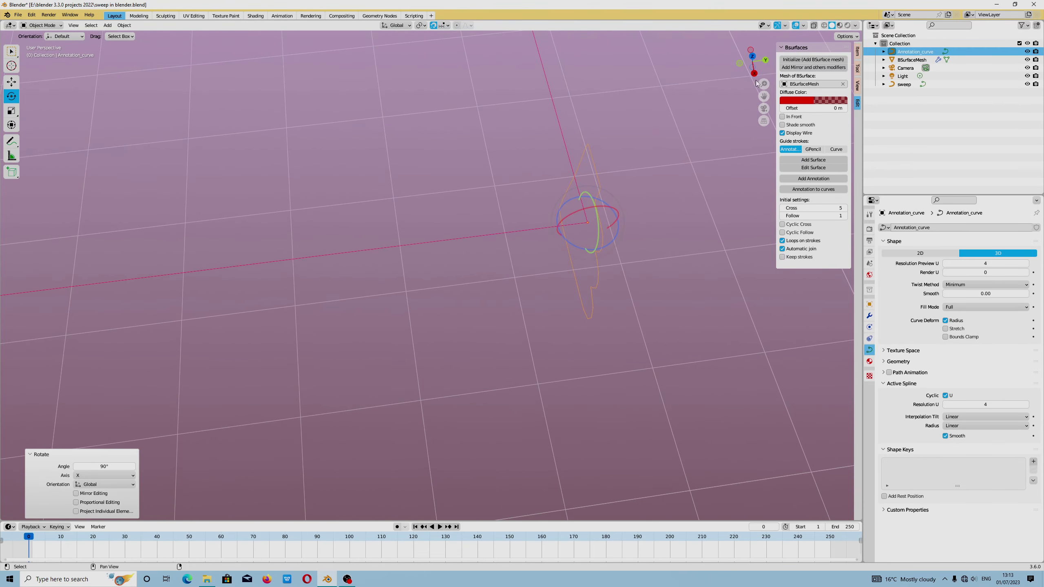
click(752, 57)
scroll(531, 246, down, 15)
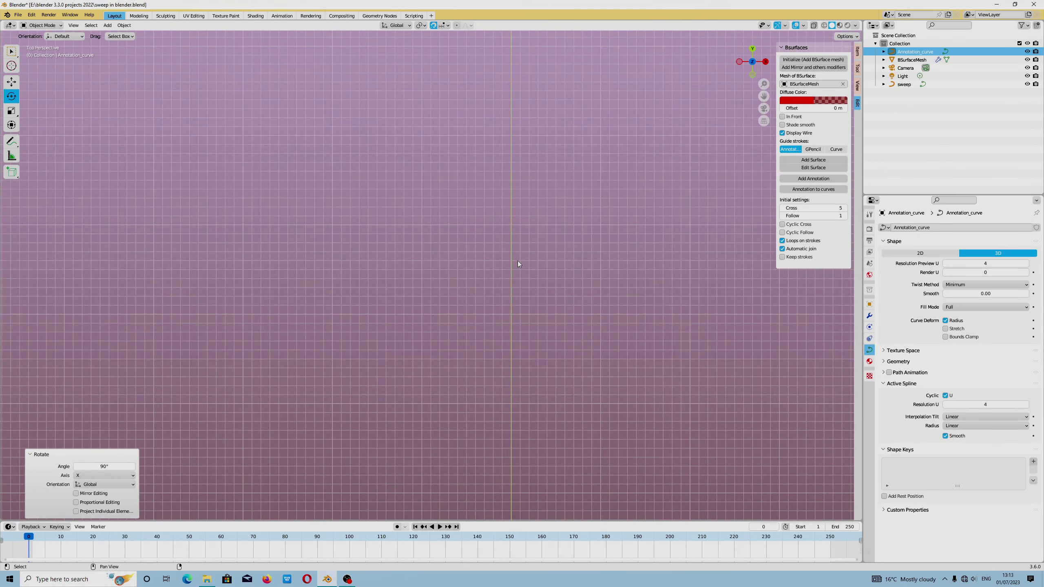
right_click(518, 263)
click(517, 262)
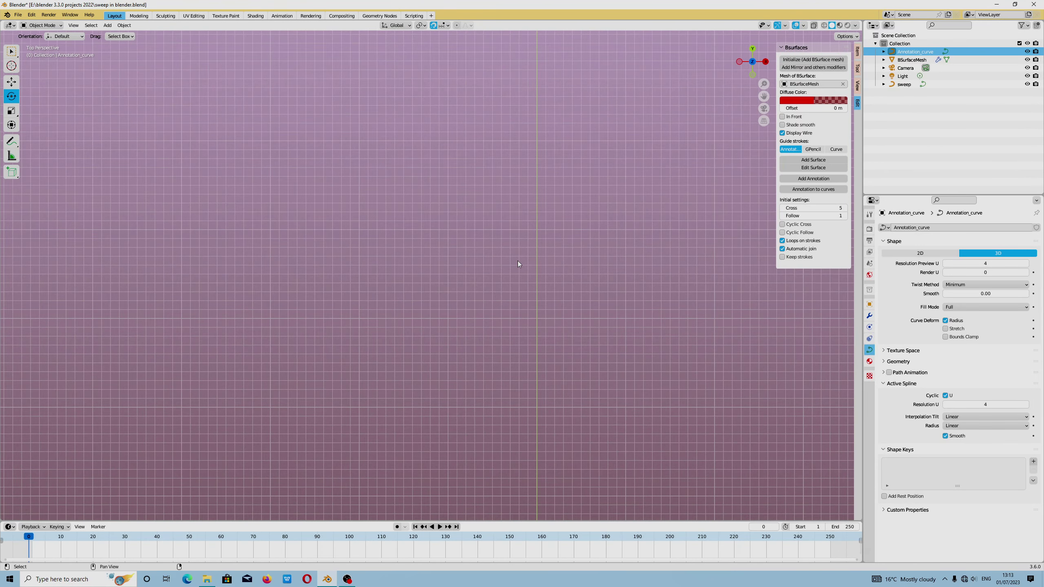
middle_drag(518, 263, 584, 423)
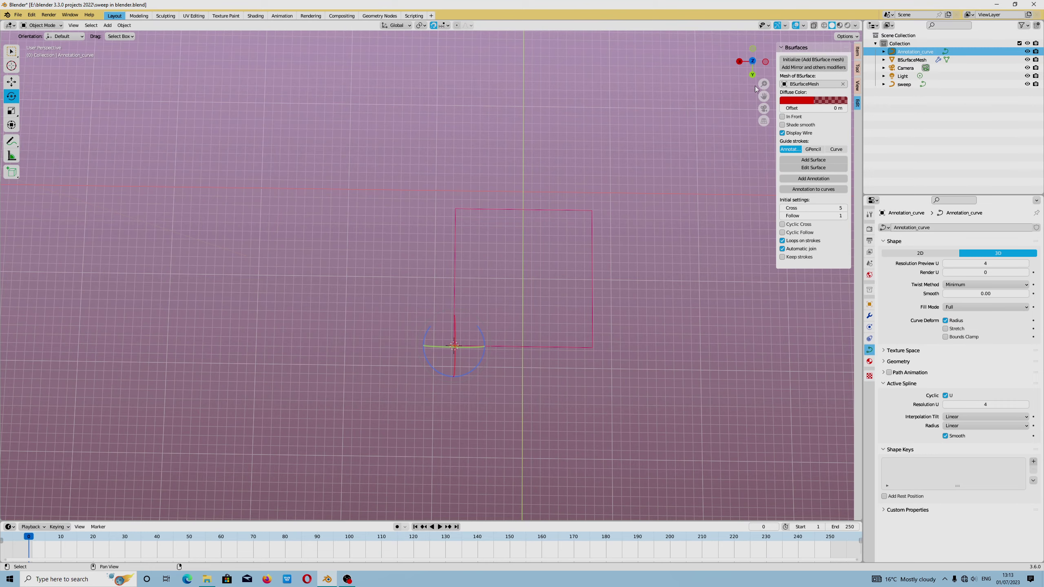
click(752, 62)
scroll(448, 390, up, 12)
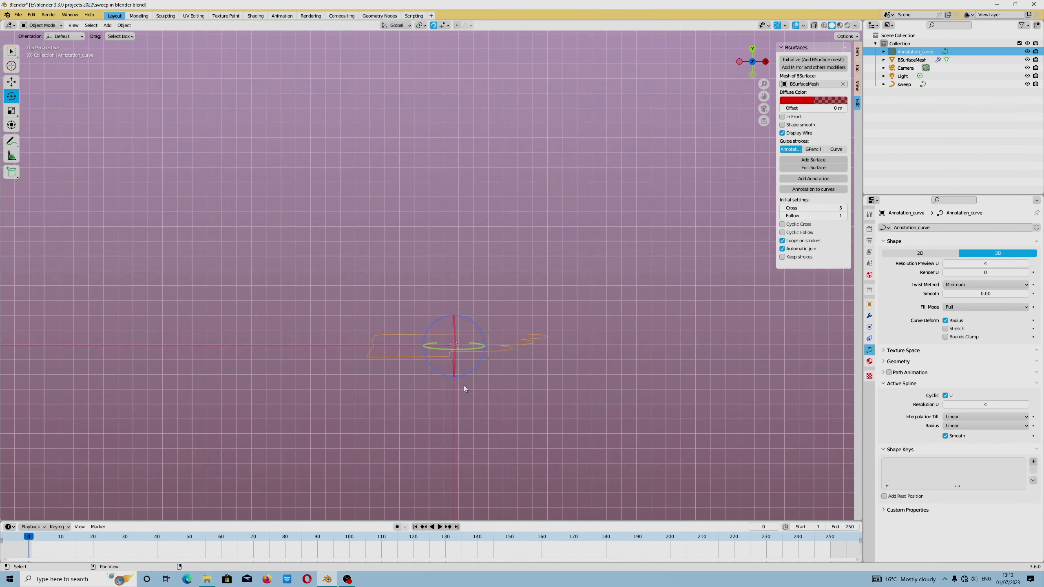
key(KP_5)
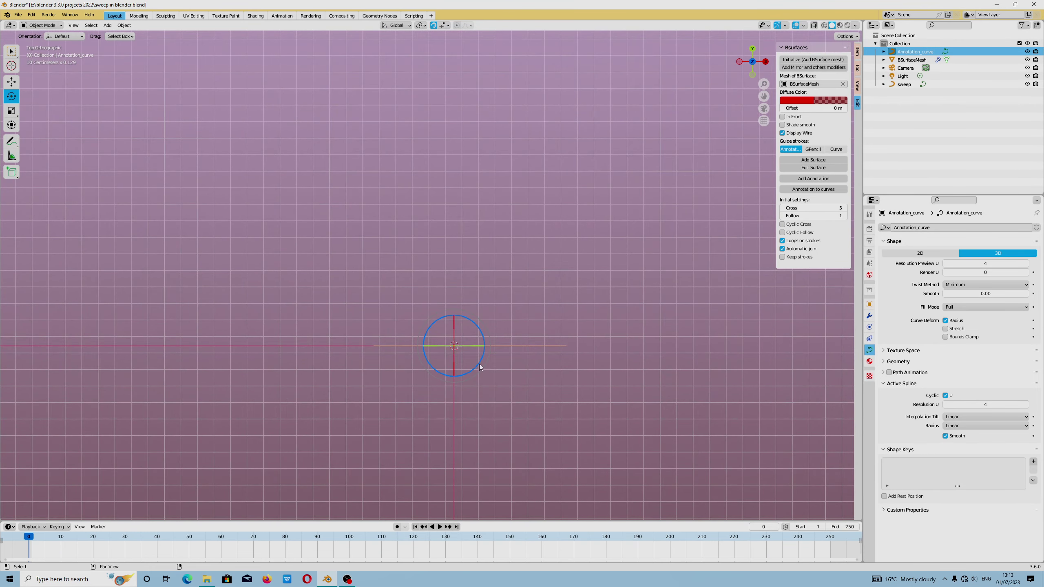
Rotate the profile 45° about Z across the path's corner and turn snapping off
drag(479, 364, 489, 342)
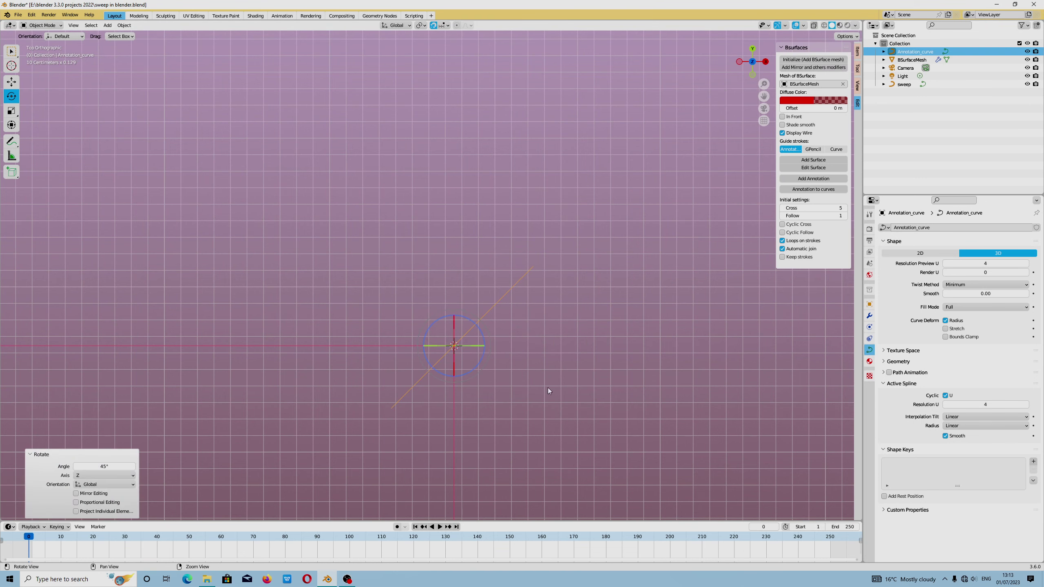
middle_drag(551, 391, 507, 337)
key(KP_5)
scroll(536, 308, down, 9)
shift+middle_drag(558, 386, 684, 316)
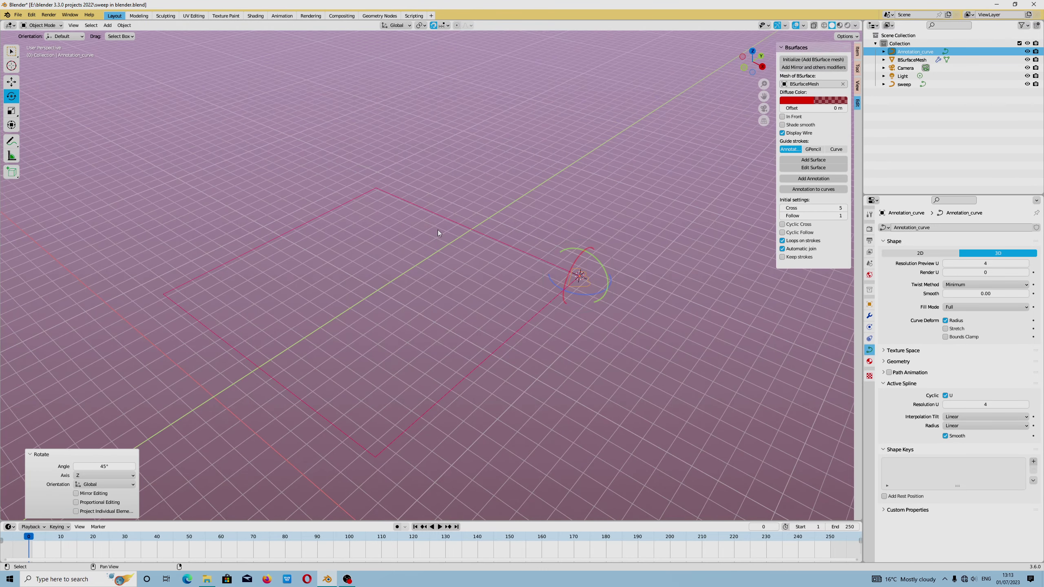
click(434, 26)
Set the sweep path's Bevel to Object mode and start picking Annotation_curve with the eyedropper
click(897, 363)
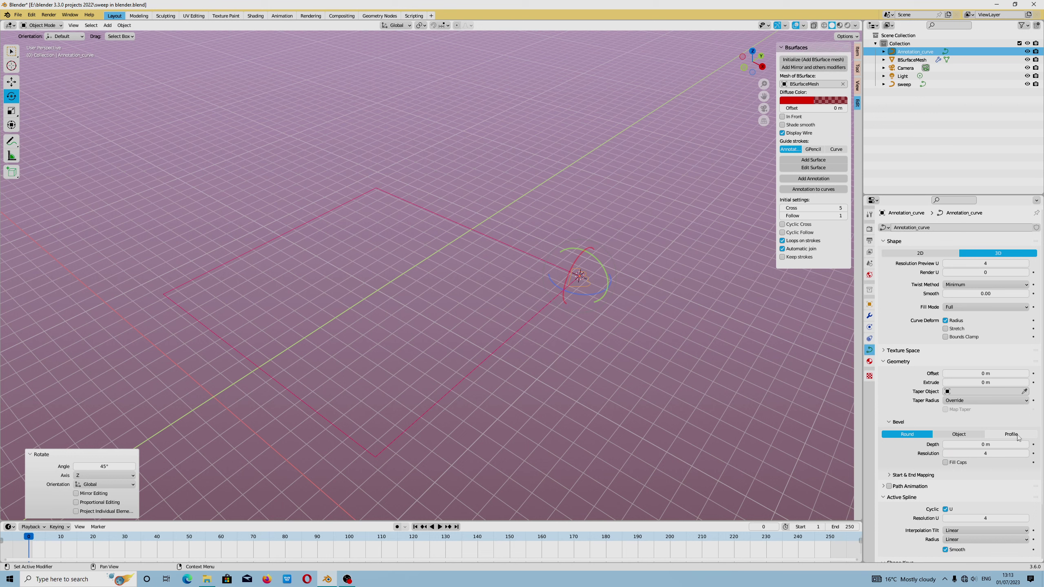
click(959, 435)
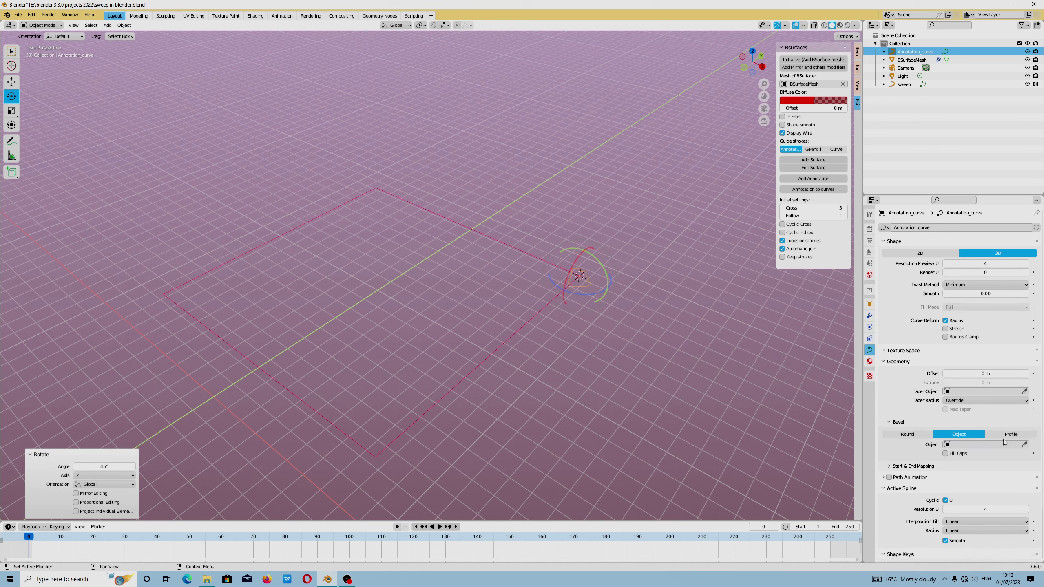
click(1025, 444)
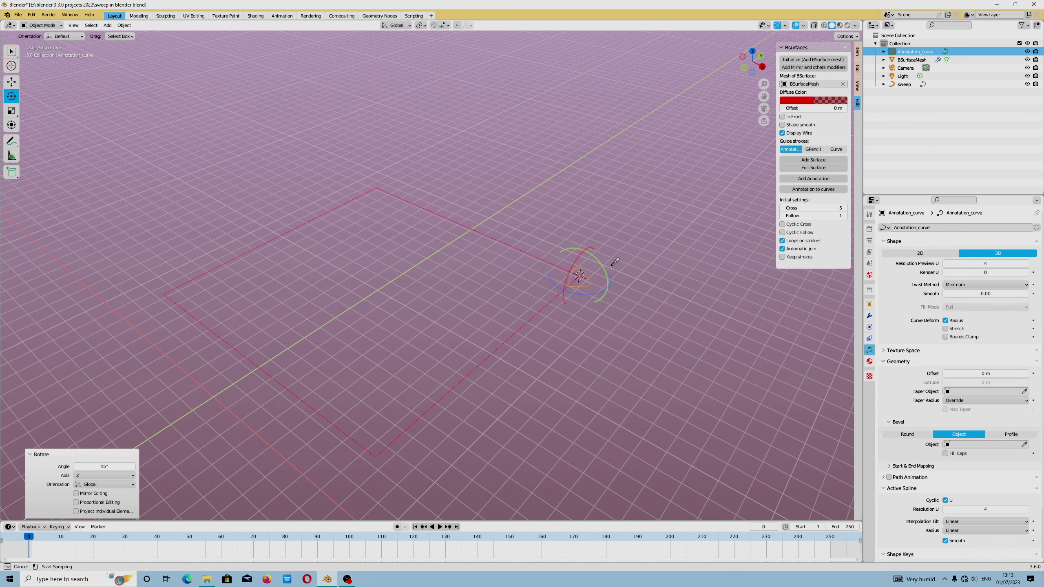
click(587, 301)
click(531, 320)
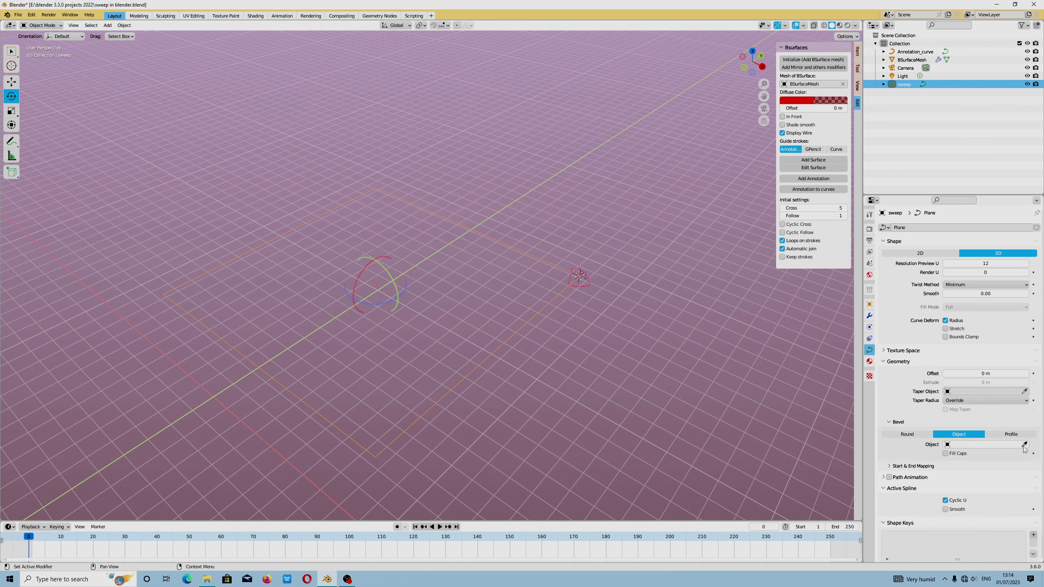
click(1024, 444)
Pick Annotation_curve as the bevel object and zoom in on the frame corner
click(589, 282)
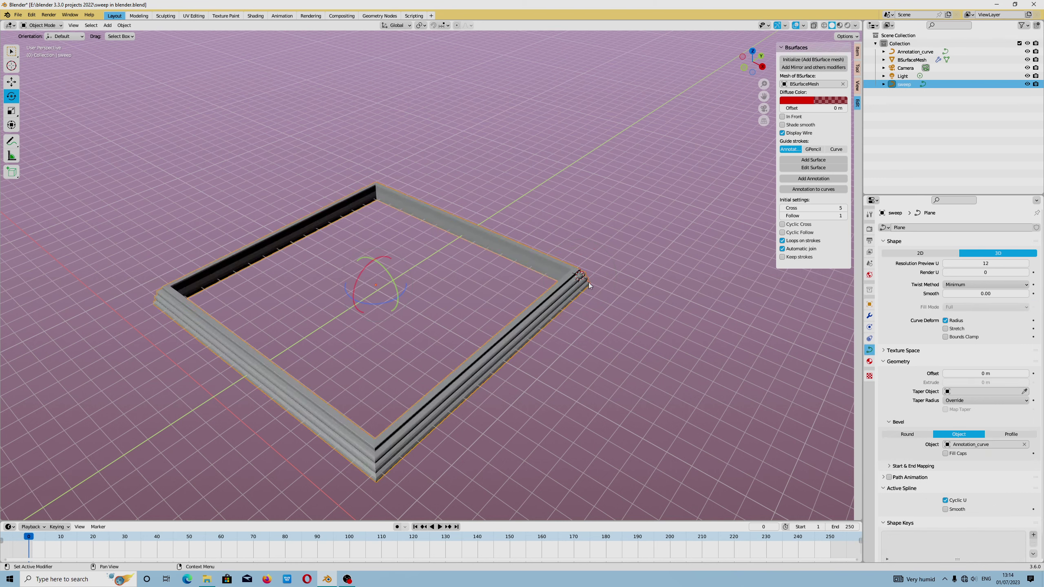
mouse_move(589, 282)
middle_down()
mouse_move(549, 348)
mouse_move(571, 327)
mouse_move(555, 335)
mouse_move(584, 423)
mouse_move(530, 357)
mouse_move(594, 287)
middle_up()
scroll(625, 282, up, 6)
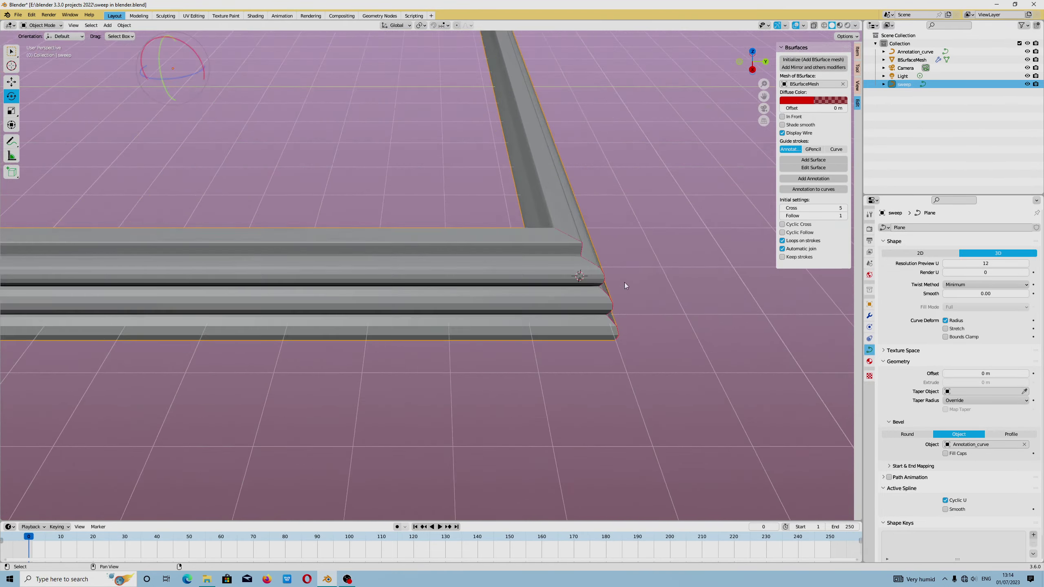
middle_drag(687, 302, 655, 303)
scroll(655, 303, down, 5)
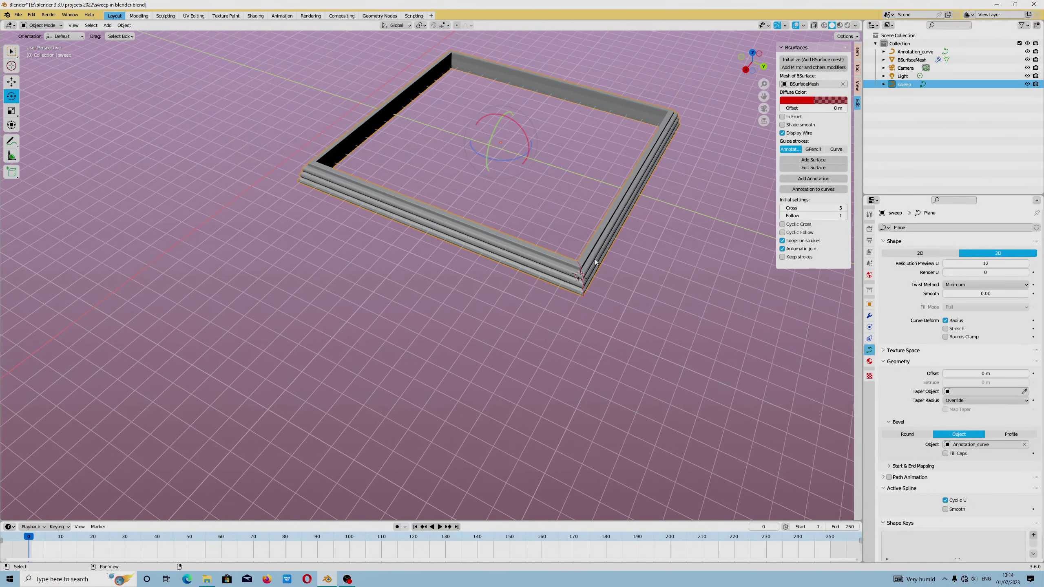
scroll(579, 277, up, 7)
scroll(579, 276, up, 3)
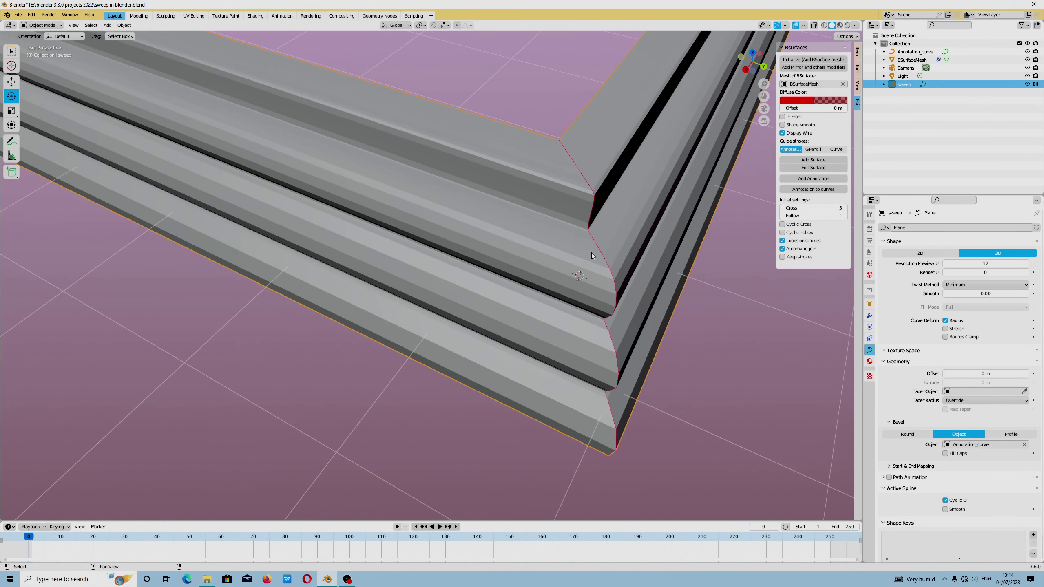
Turn on the wireframe overlay, lower its opacity, and orbit around the whole frame
click(805, 27)
click(753, 164)
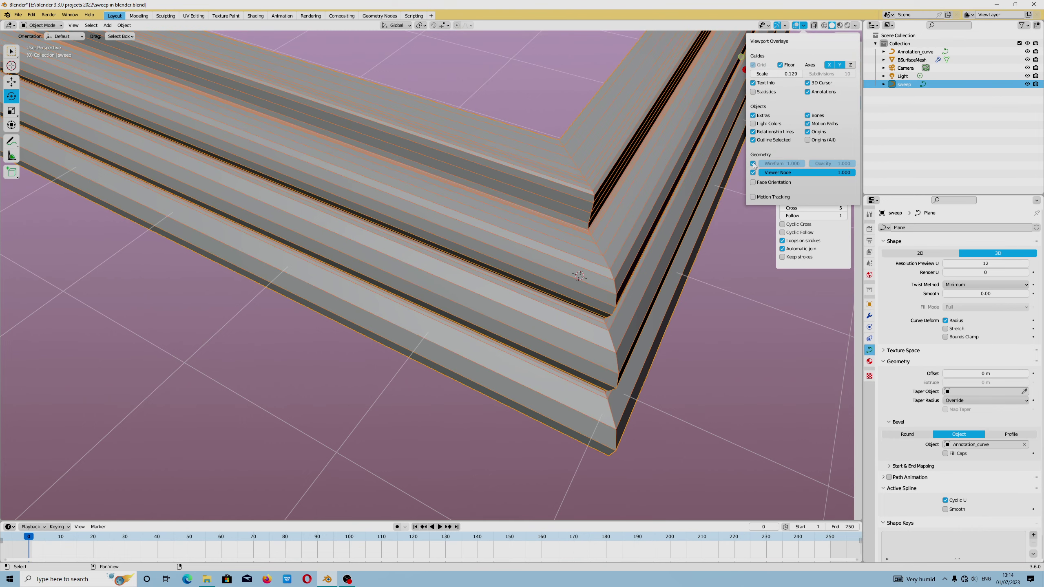
scroll(654, 234, down, 5)
middle_drag(671, 265, 701, 225)
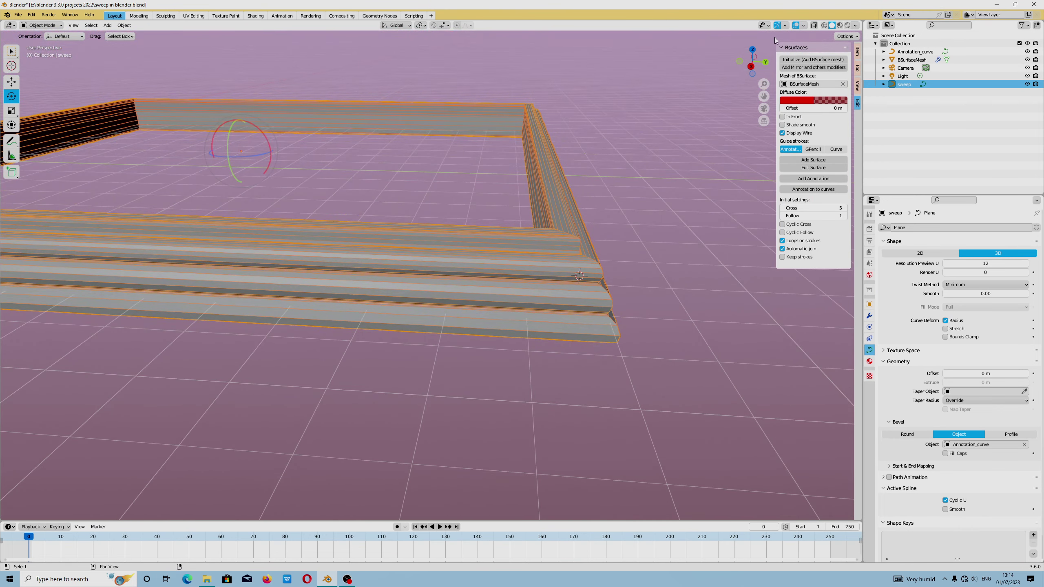
click(785, 26)
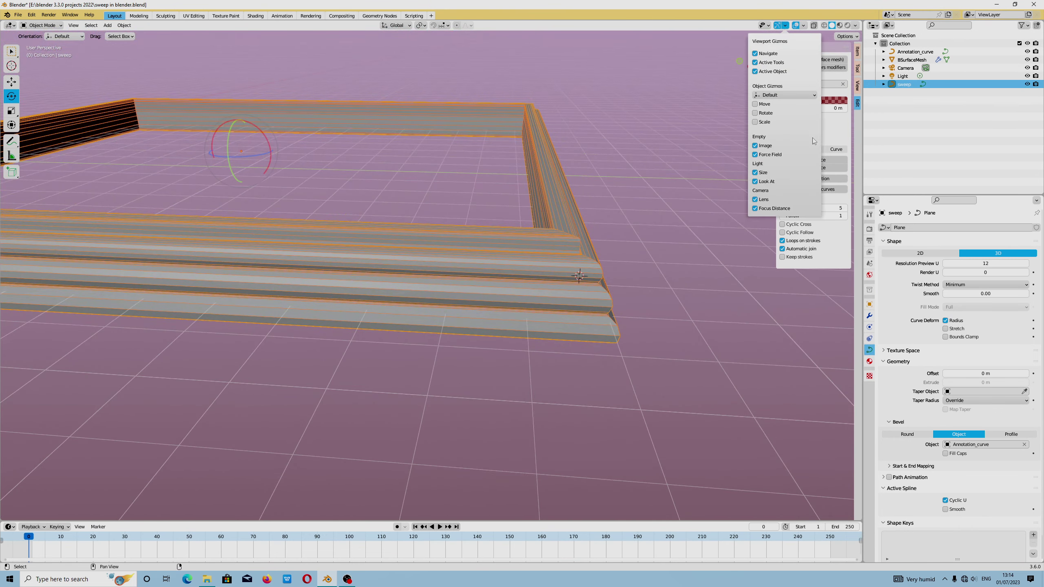
click(805, 26)
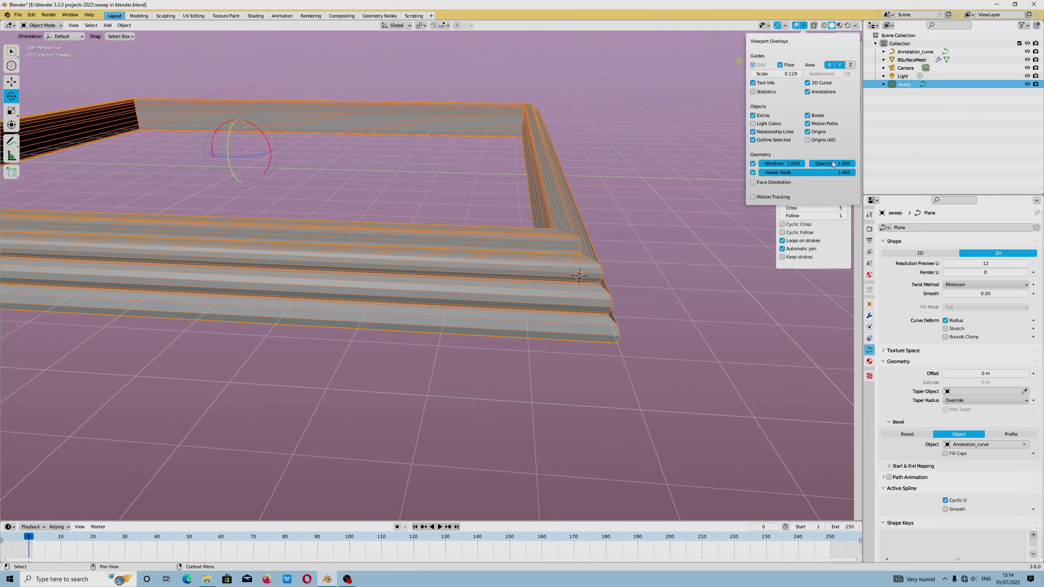
drag(833, 164, 811, 164)
scroll(438, 203, down, 5)
middle_drag(534, 267, 390, 386)
scroll(508, 289, down, 6)
Slide the sweep frame slightly along X
key(shift+space)
key(g)
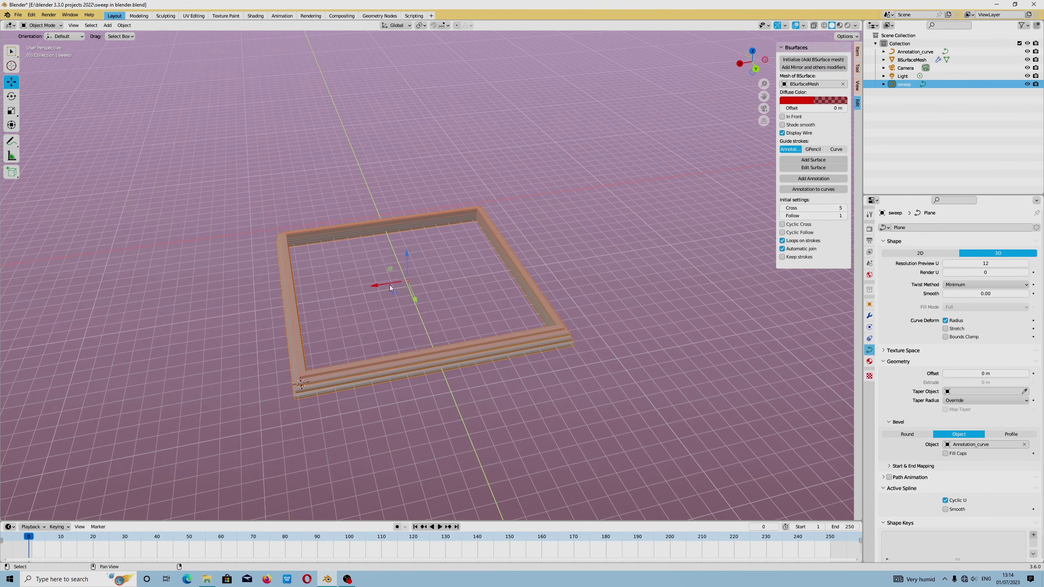
drag(389, 287, 407, 285)
scroll(297, 410, up, 5)
Select Annotation_curve, enter Edit Mode and keep the pivot point at Median Point
click(302, 406)
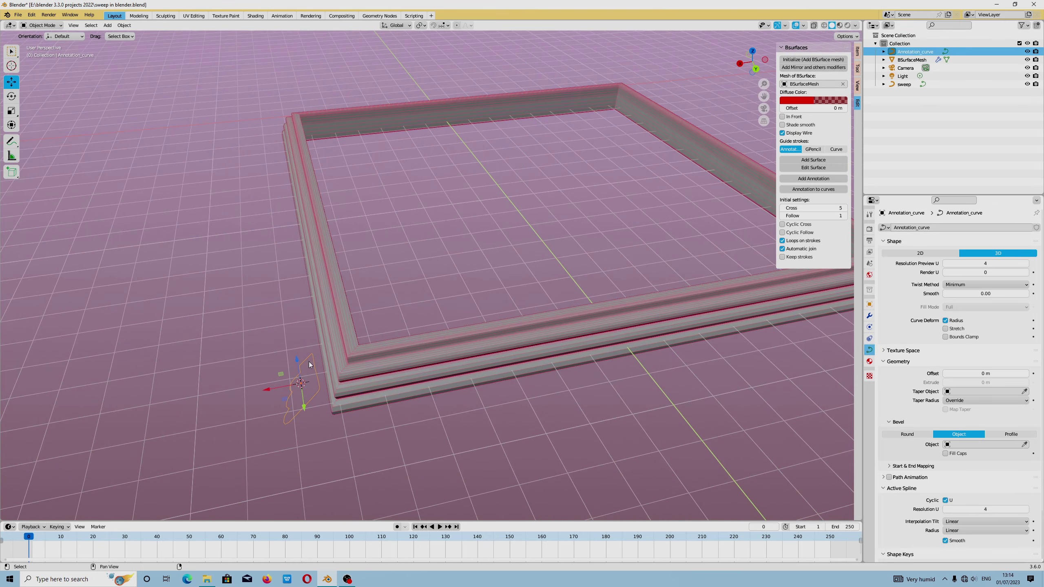
key(Tab)
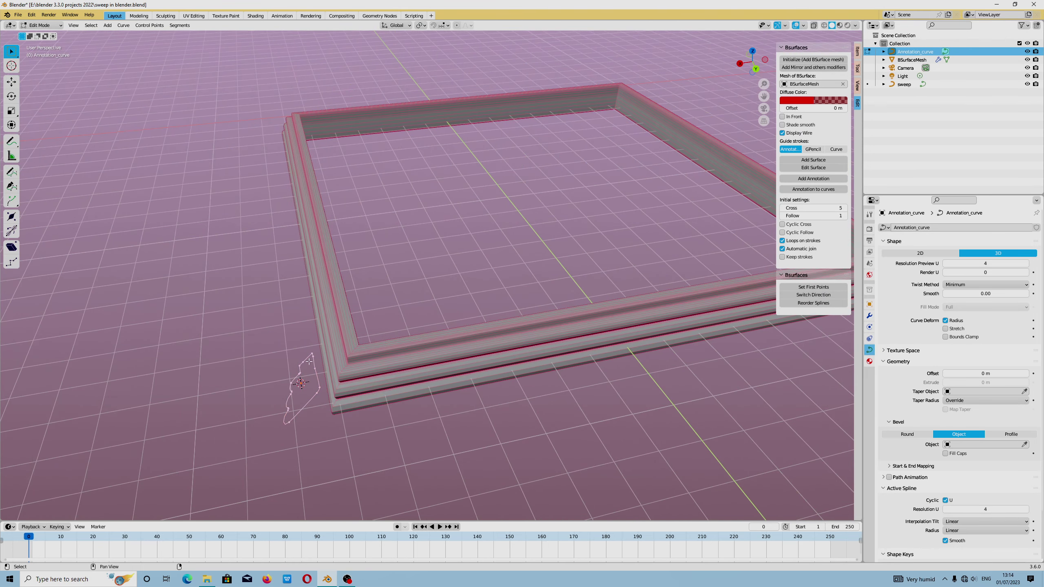
click(422, 26)
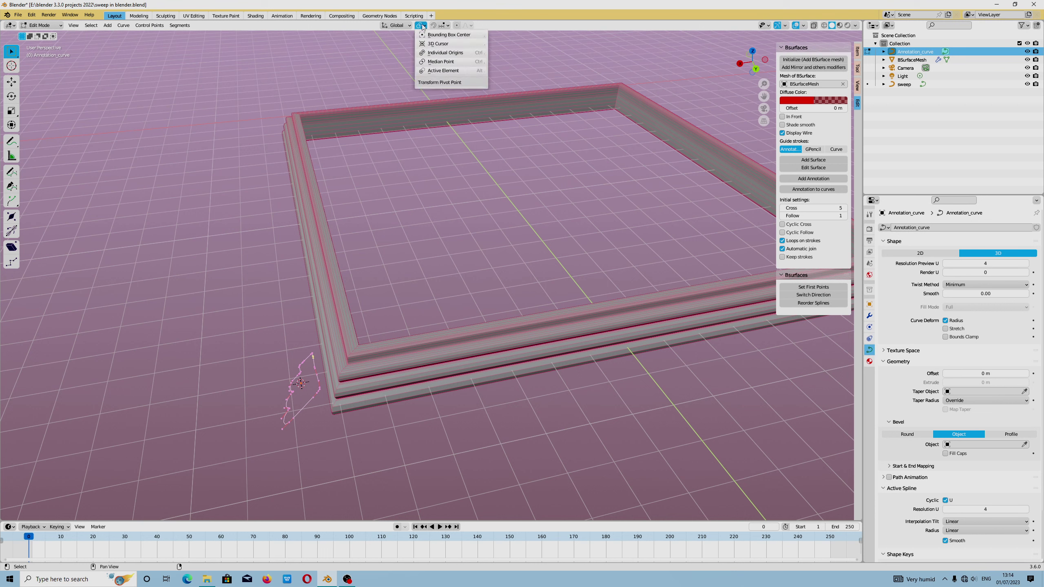
click(446, 61)
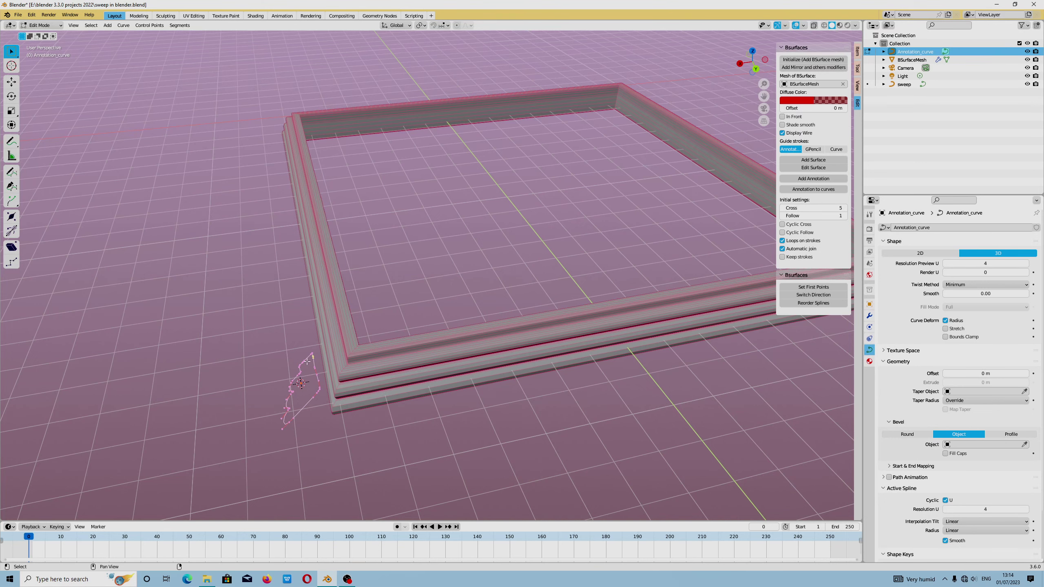
Snap the 3D cursor to the selected profile curve
key(shift+s)
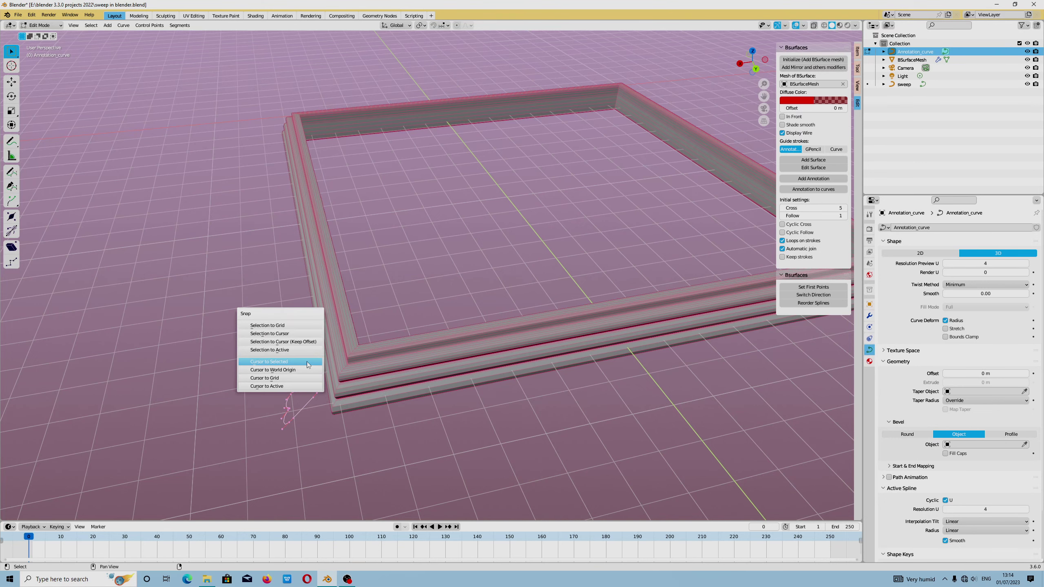
click(307, 361)
middle_drag(307, 361, 304, 359)
Switch to the Rotate tool and set the transform orientation to Parent
key(g)
key(shift+space)
key(r)
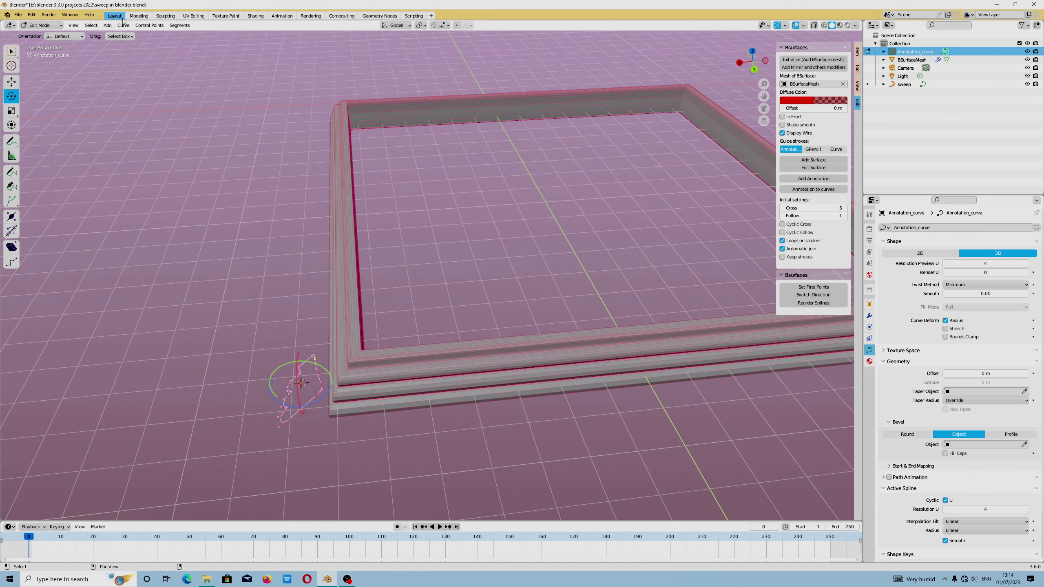
click(76, 37)
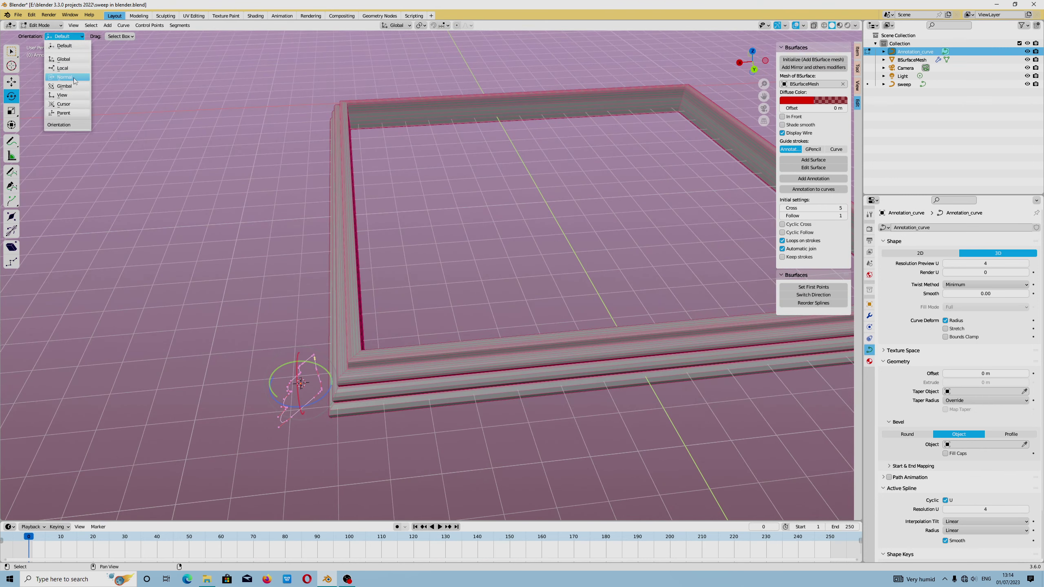
click(74, 112)
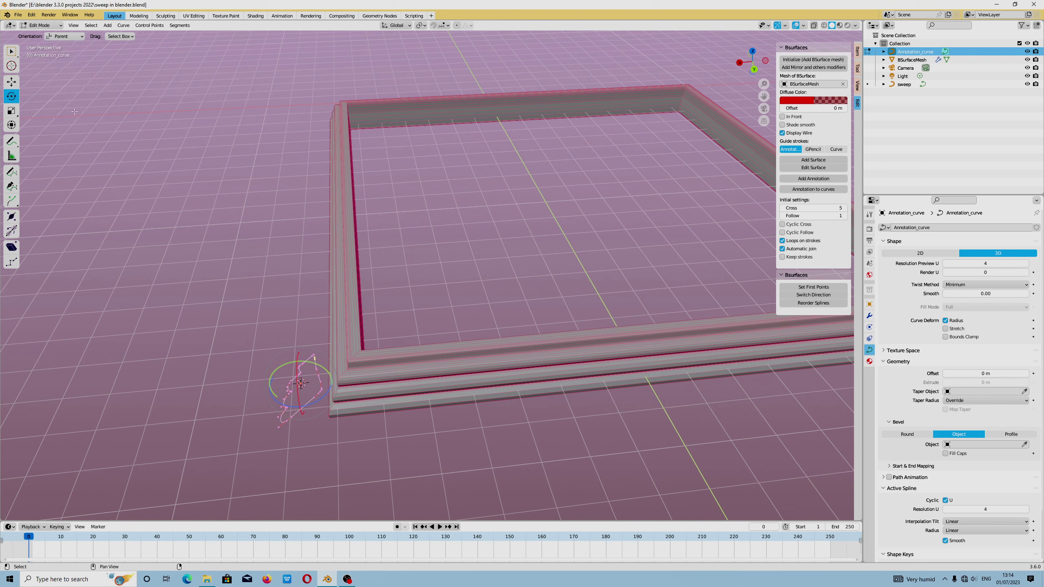
click(72, 36)
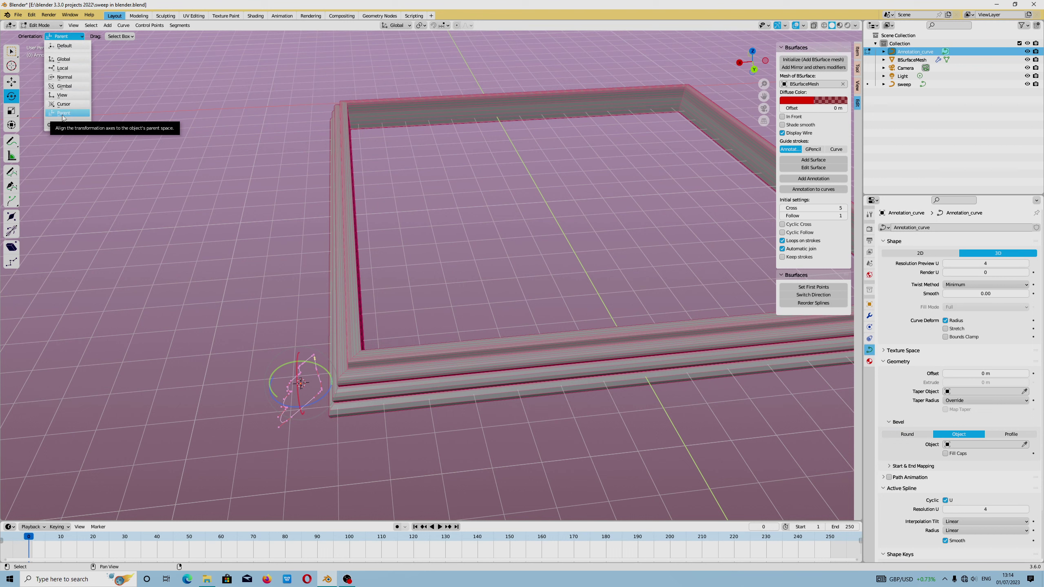
click(7, 14)
Show and dismiss the splash screen, then view Blender's version information
click(23, 25)
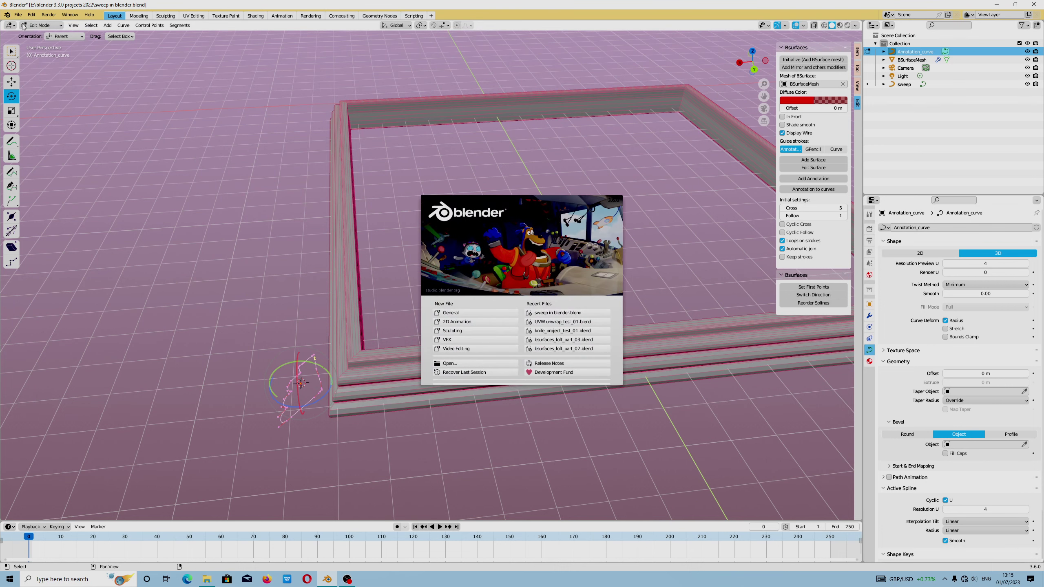
click(483, 210)
click(7, 15)
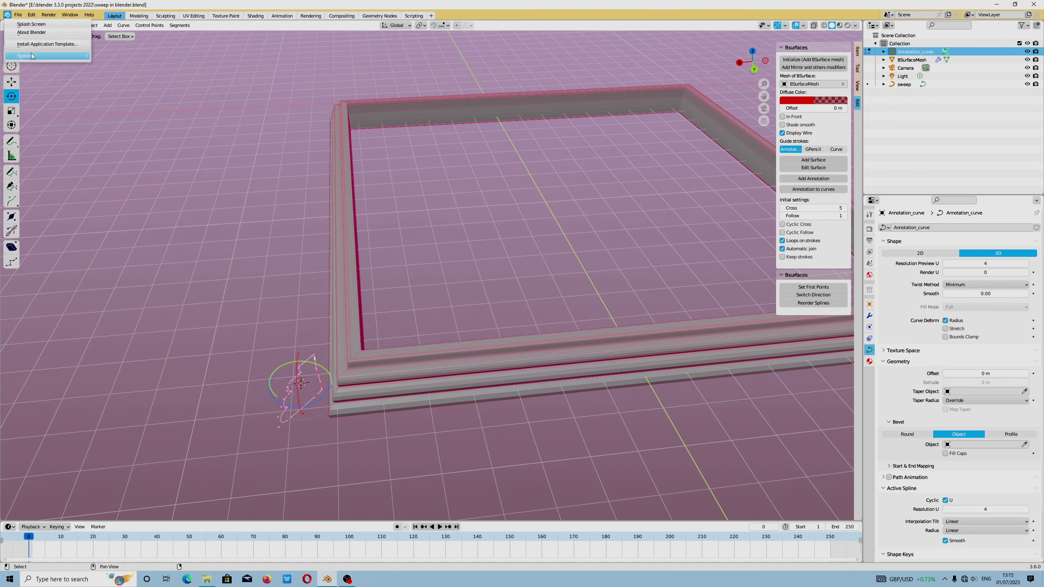
click(35, 33)
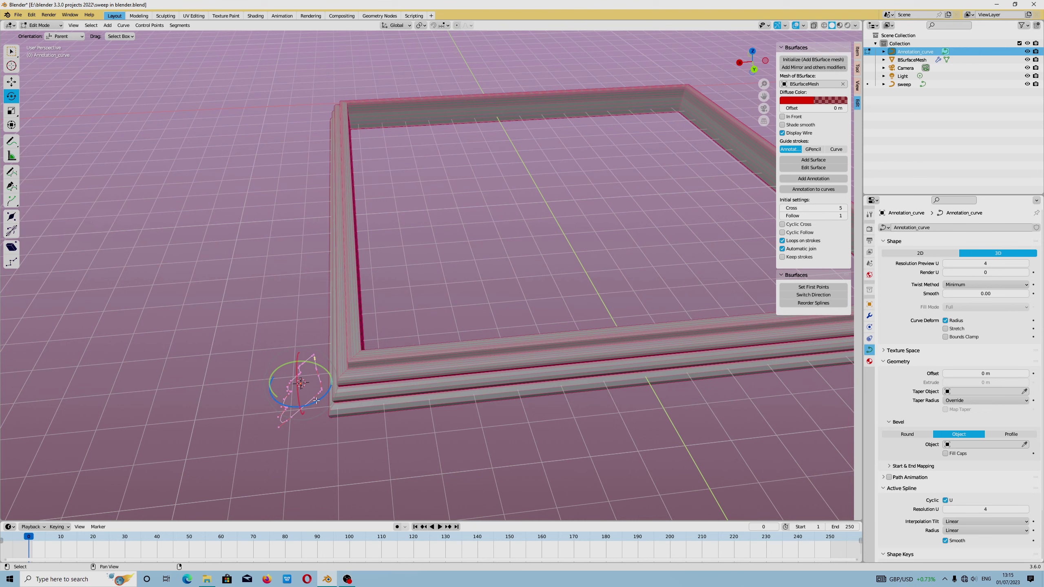
Set orientation to Normal and rotate the profile about its X and Z axes
drag(316, 400, 297, 380)
click(65, 37)
click(65, 77)
drag(281, 382, 316, 348)
scroll(317, 348, down, 2)
middle_drag(499, 345, 171, 379)
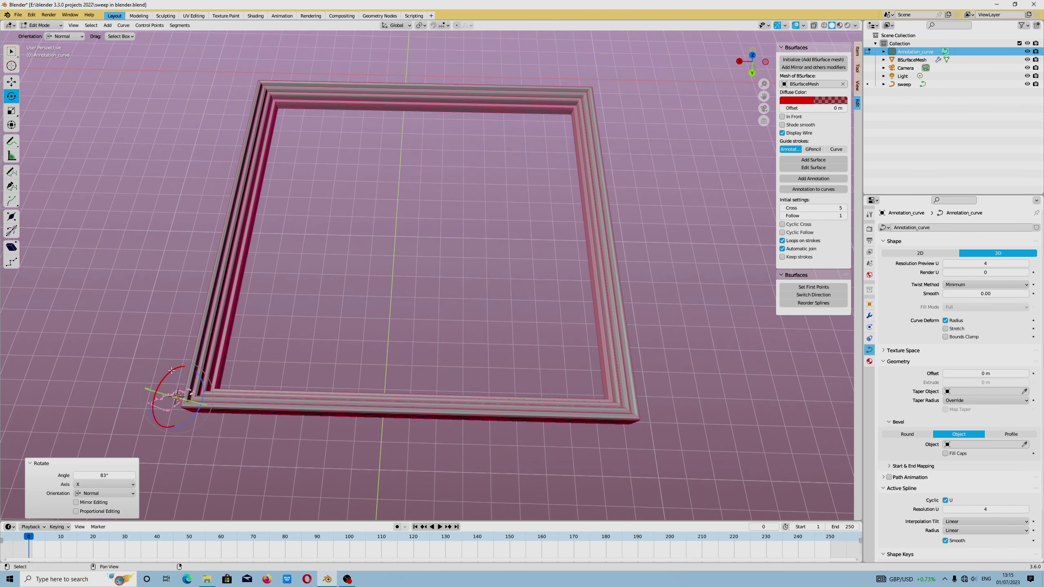
mouse_move(173, 378)
middle_down()
mouse_move(167, 409)
mouse_move(192, 375)
middle_up()
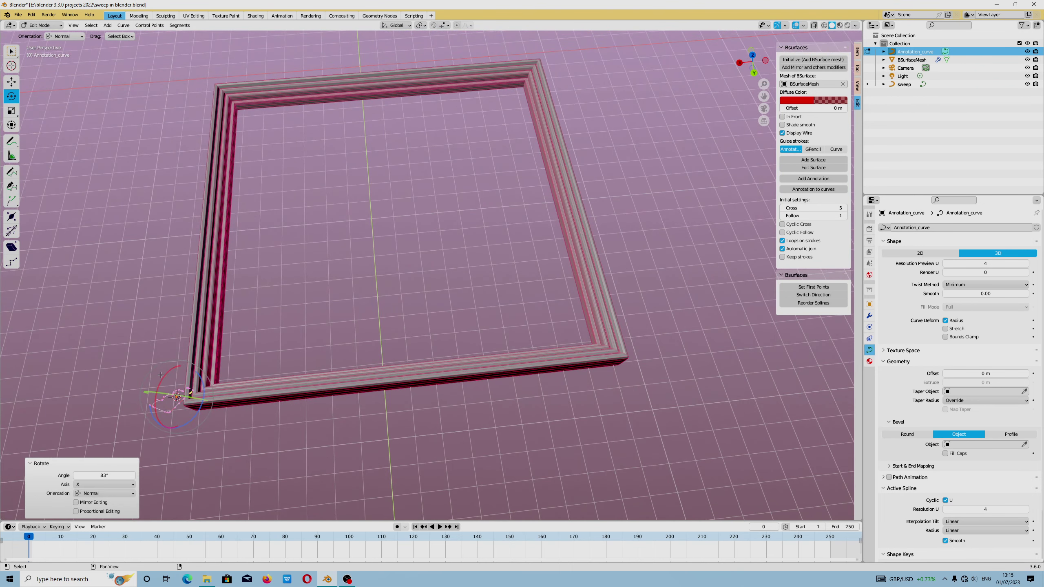
drag(160, 375, 189, 418)
middle_drag(308, 440, 318, 410)
drag(203, 390, 372, 379)
Move the profile along X to enlarge the frame
key(g)
middle_drag(372, 380, 379, 384)
drag(352, 384, 198, 396)
middle_drag(198, 395, 195, 354)
Raise two of the profile's control points on Z
click(212, 290)
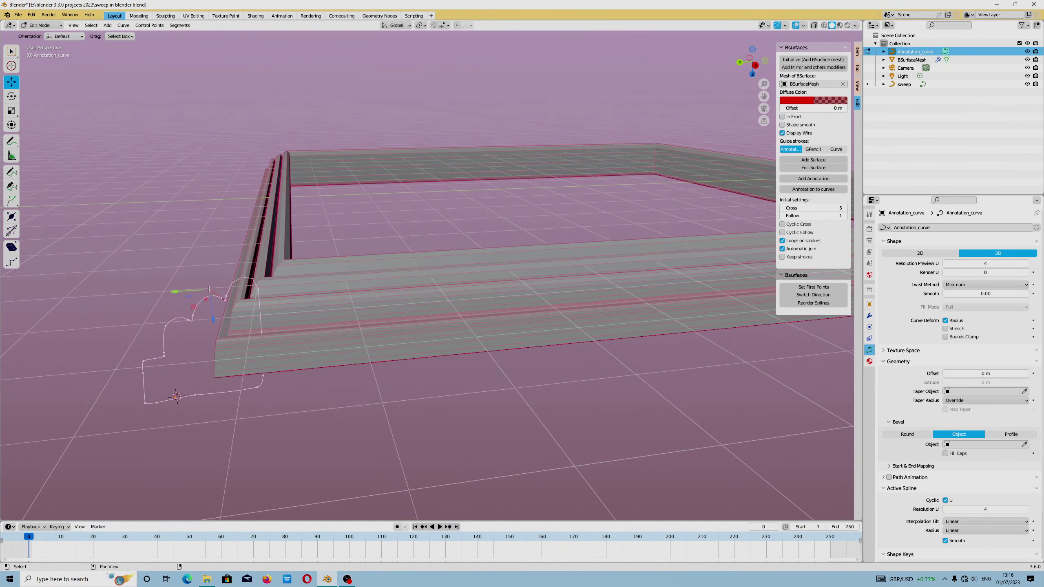
drag(214, 315, 249, 250)
click(266, 293)
click(260, 265)
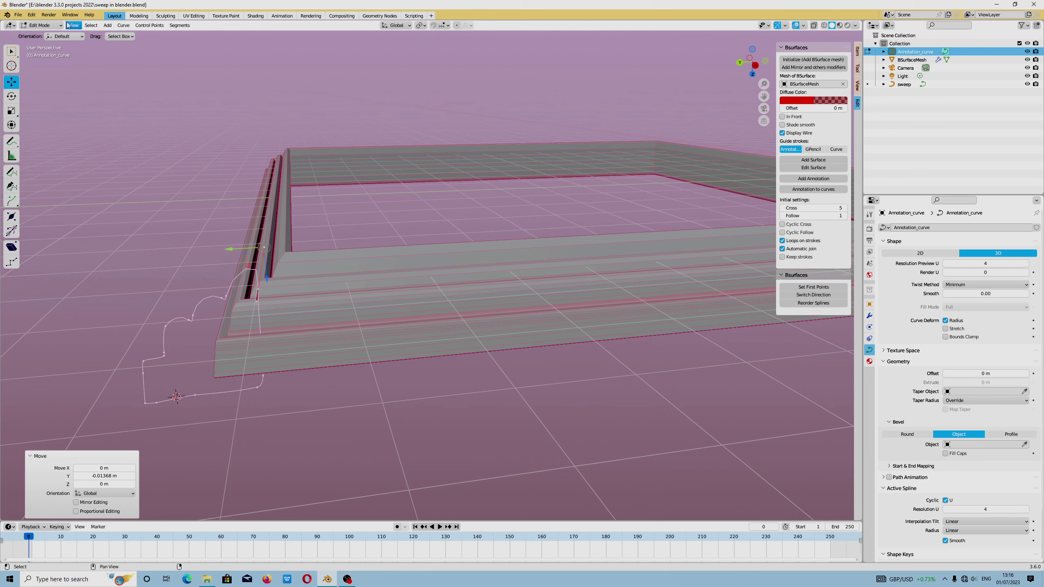
Return to Object Mode and select the sweep frame
click(41, 26)
click(39, 33)
click(321, 278)
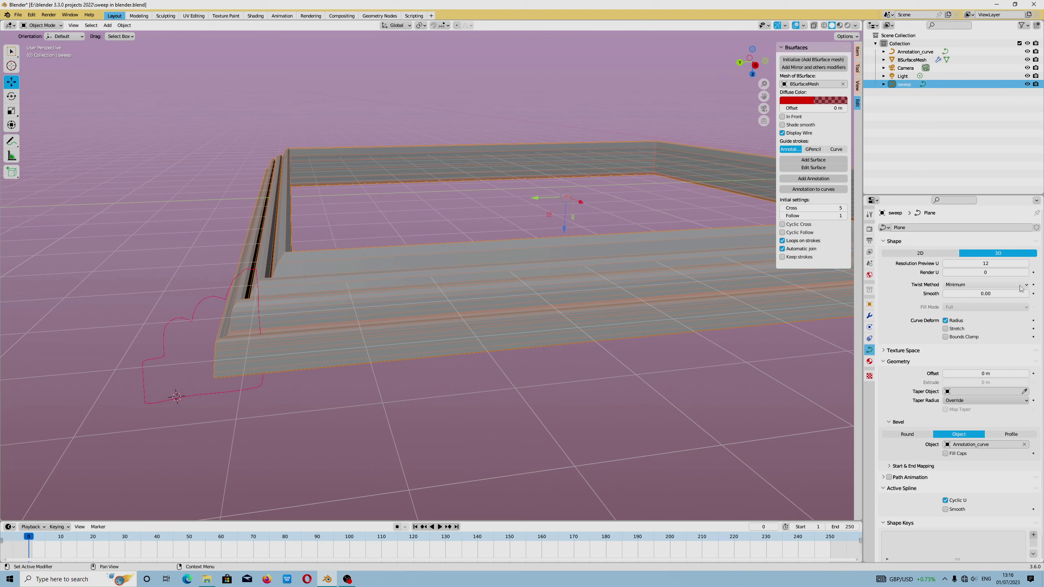
Lower the sweep frame's Resolution Preview U to 4
scroll(949, 453, down, 2)
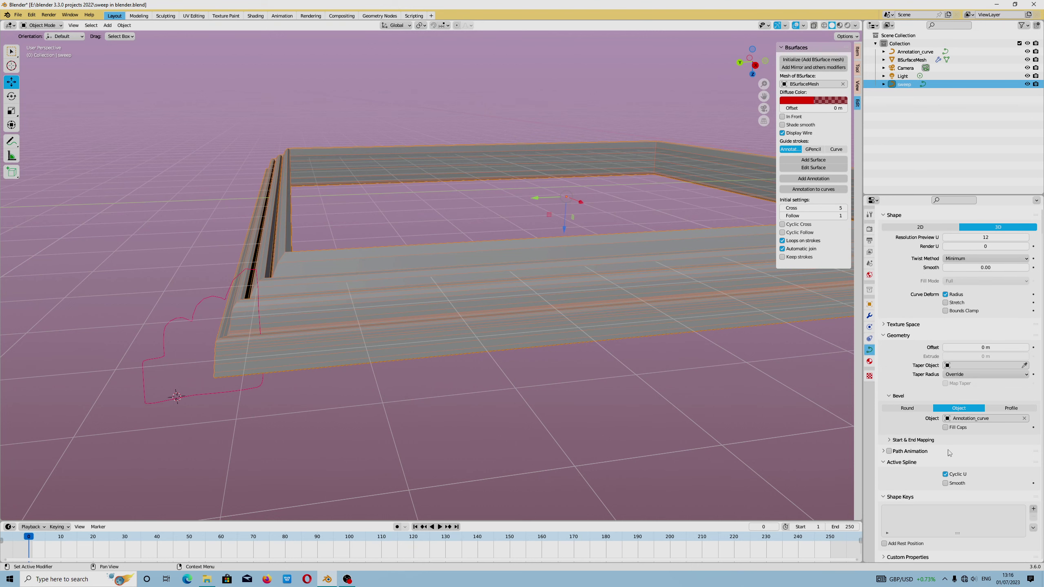
scroll(950, 488, up, 2)
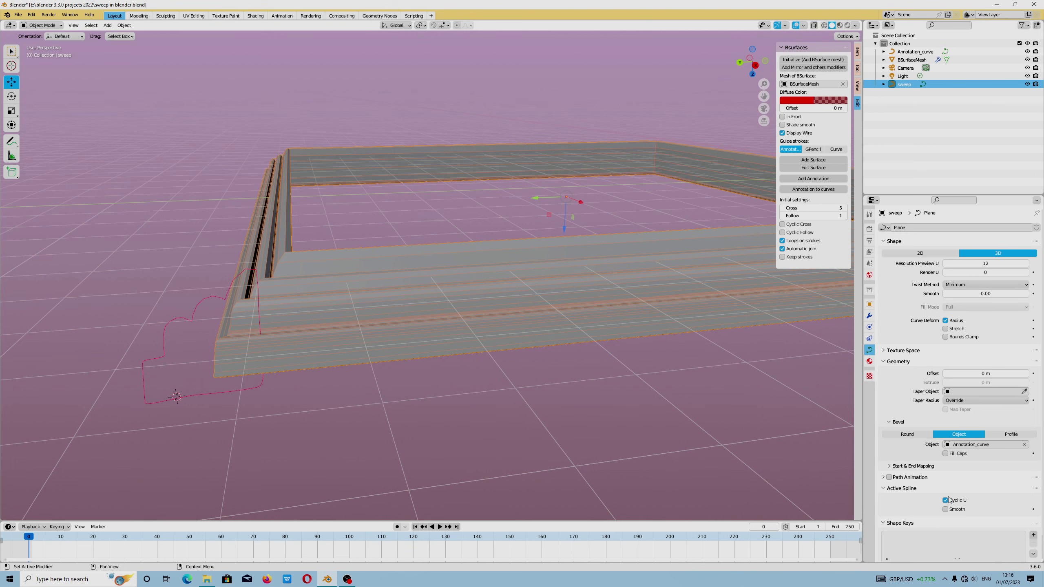
click(869, 304)
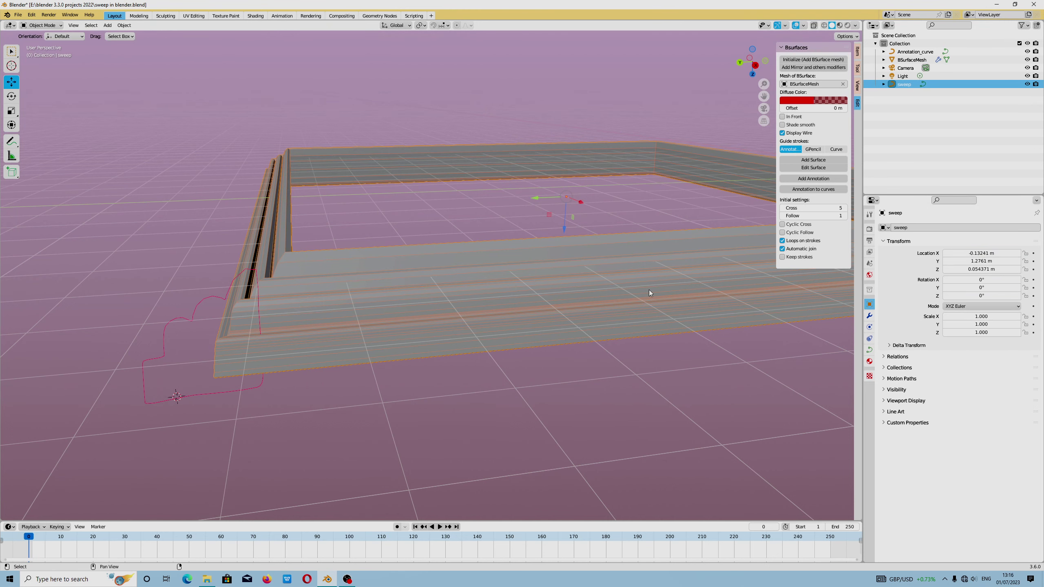
click(870, 350)
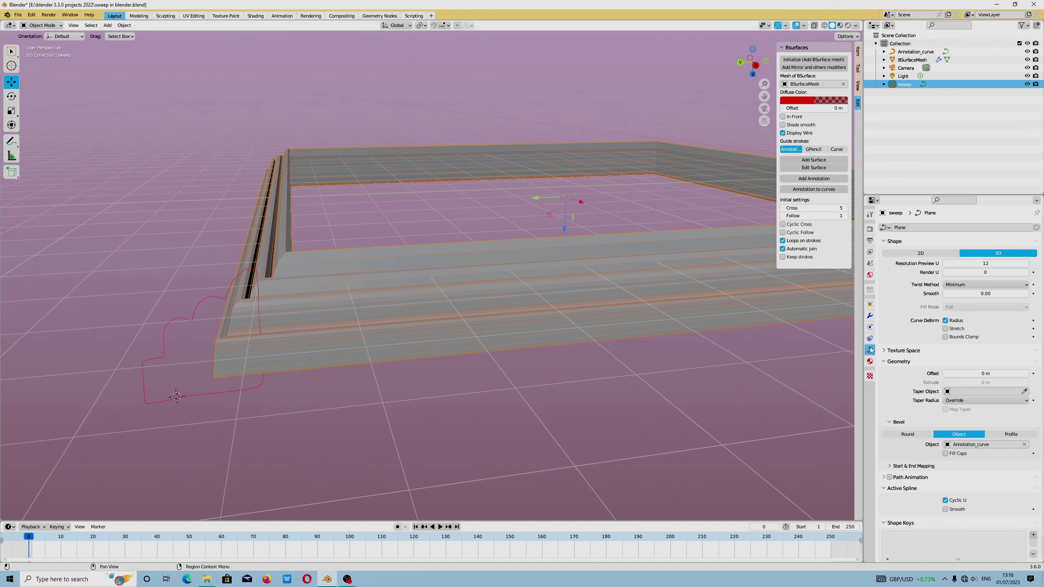
drag(986, 263, 962, 263)
Enable Smooth on the active spline, toggling it to compare shading before leaving it on
scroll(984, 478, down, 2)
click(943, 476)
click(944, 476)
click(945, 484)
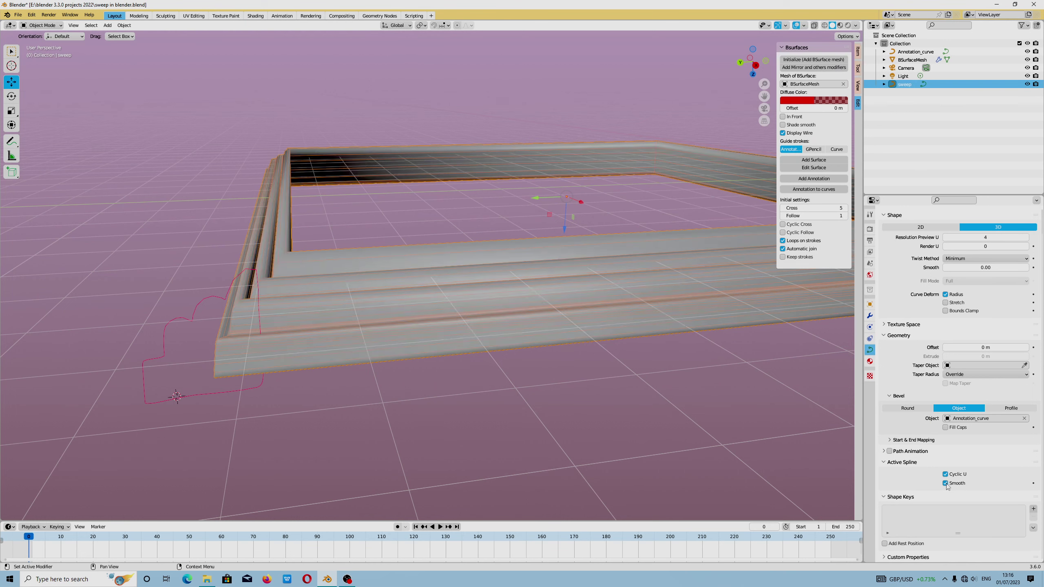
middle_drag(805, 442, 754, 401)
click(946, 483)
click(946, 483)
click(945, 484)
click(945, 483)
click(945, 483)
click(945, 484)
middle_drag(623, 368, 850, 493)
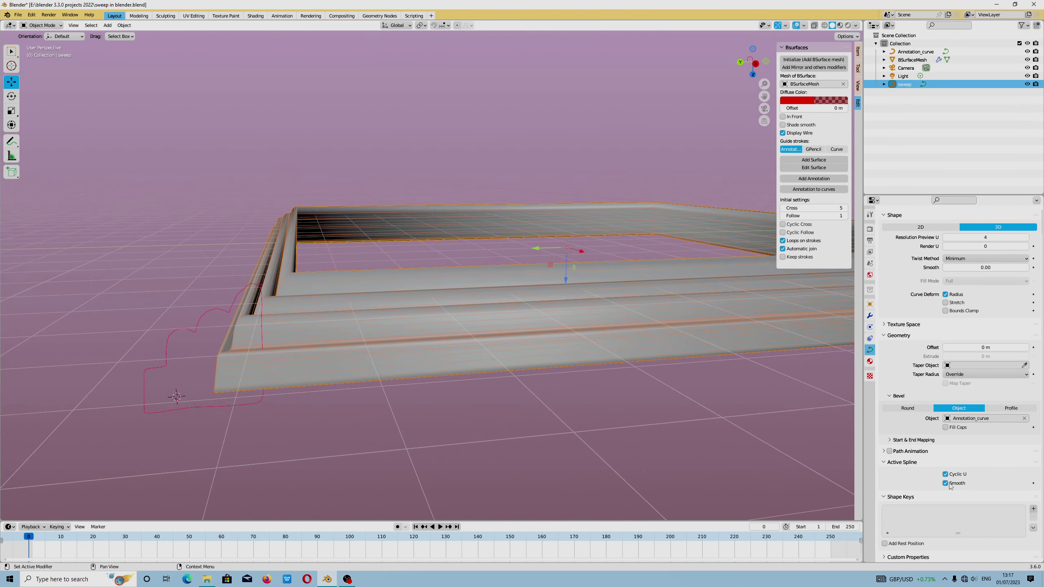
Select the profile curve and raise its Resolution U to 5
click(194, 331)
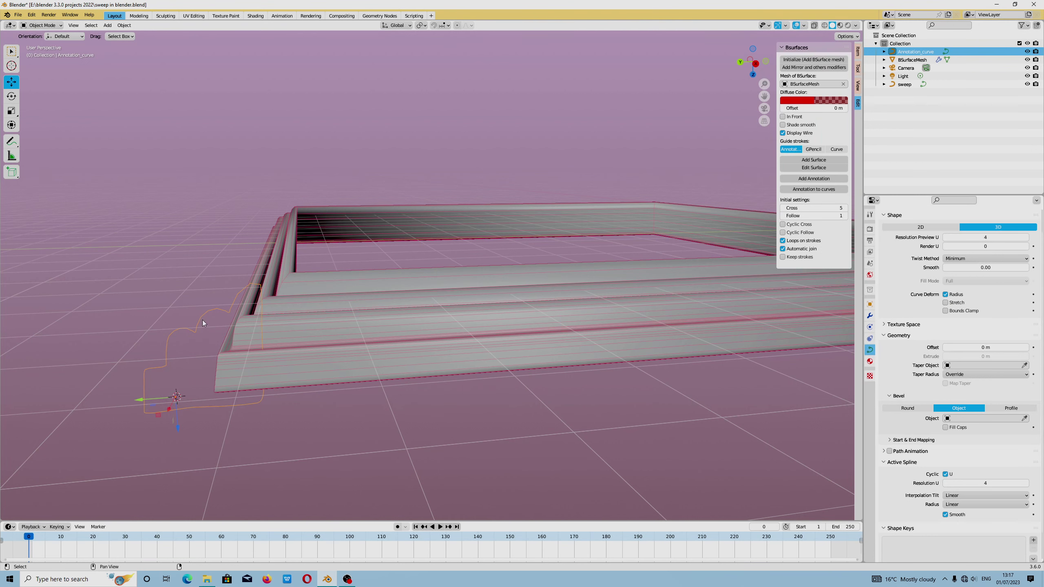
click(1026, 483)
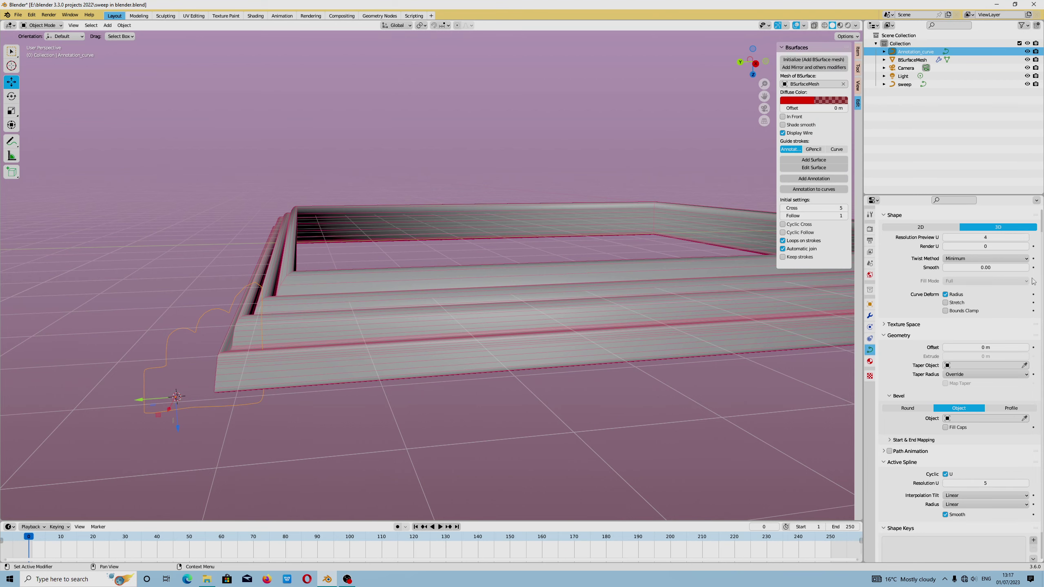
middle_drag(542, 366, 568, 391)
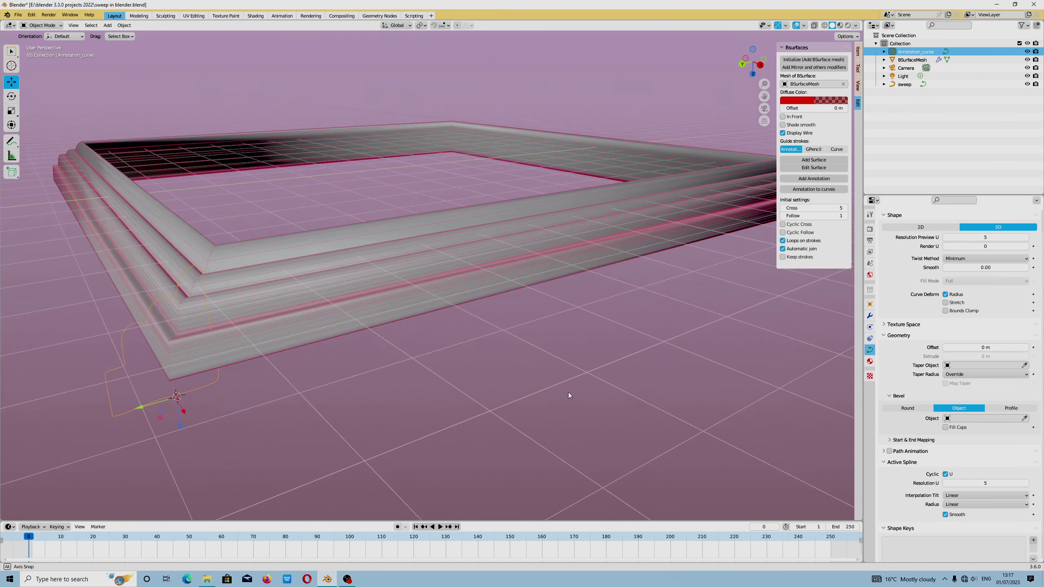
middle_drag(401, 334, 476, 397)
scroll(458, 338, down, 2)
mouse_move(458, 336)
middle_down()
mouse_move(482, 390)
mouse_move(449, 391)
middle_up()
scroll(351, 371, down, 7)
Select the sweep frame and enter Edit Mode on its path points
key(Tab)
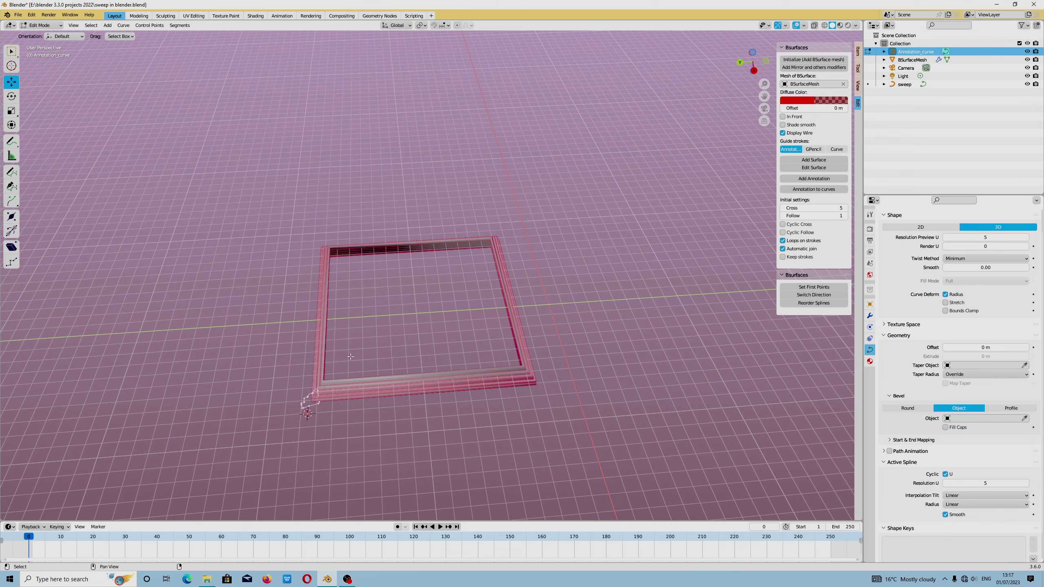
key(Tab)
click(324, 337)
key(Tab)
scroll(317, 340, up, 4)
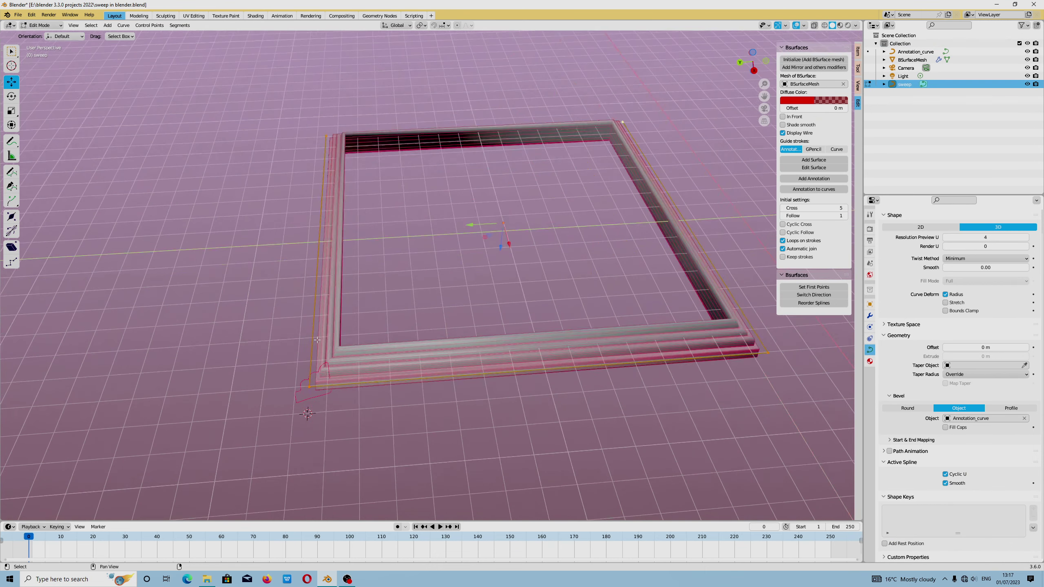
Set preview resolution to 3, subdivide between the right corners, and nudge the new point along Y
click(952, 239)
click(766, 353)
shift+click(623, 122)
click(182, 26)
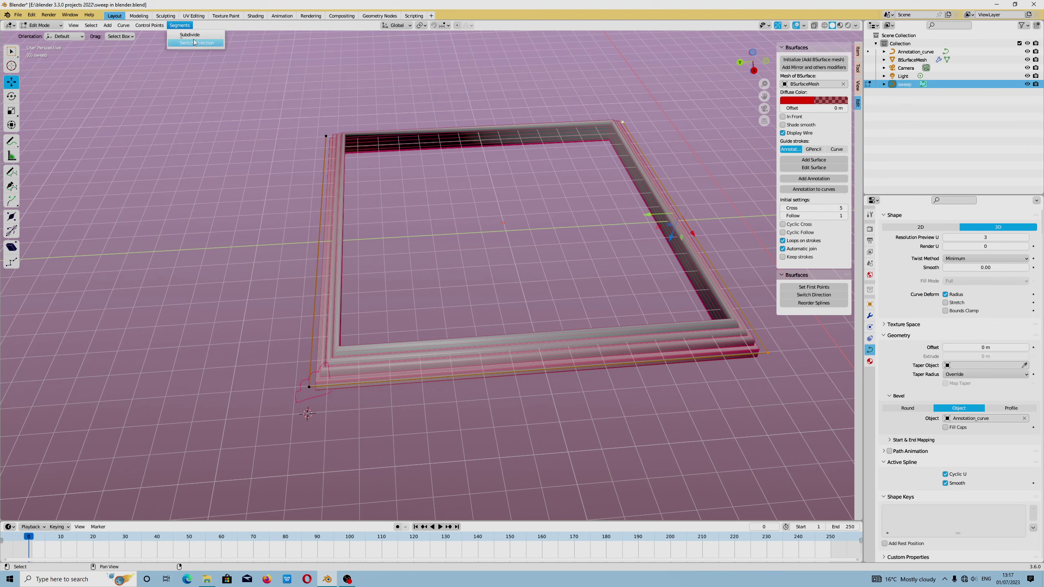
click(193, 35)
click(681, 213)
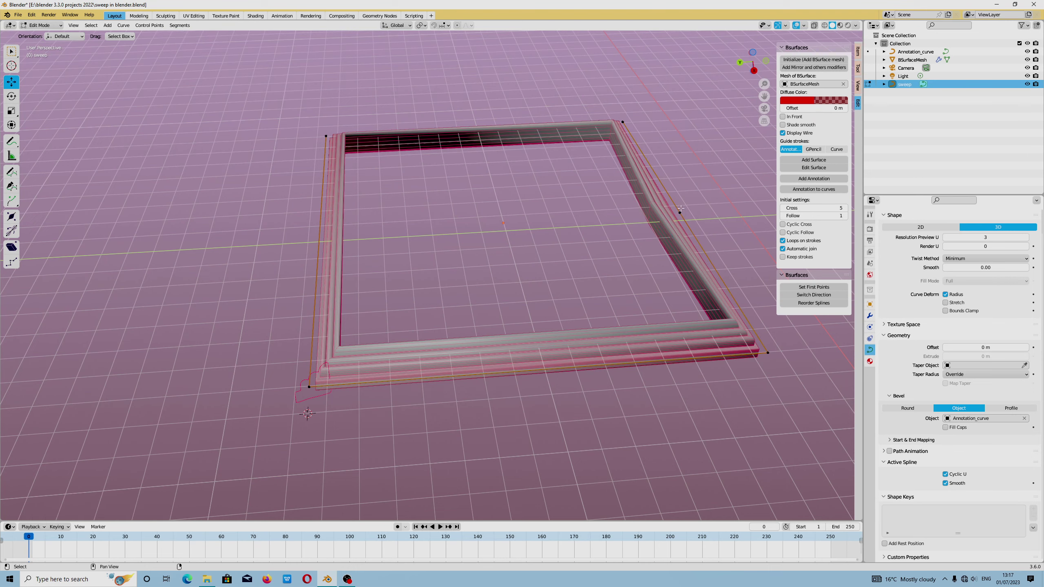
middle_drag(641, 219, 415, 395)
drag(520, 248, 533, 248)
Set the new point's radius to 0.840 with the Radius tool
click(11, 217)
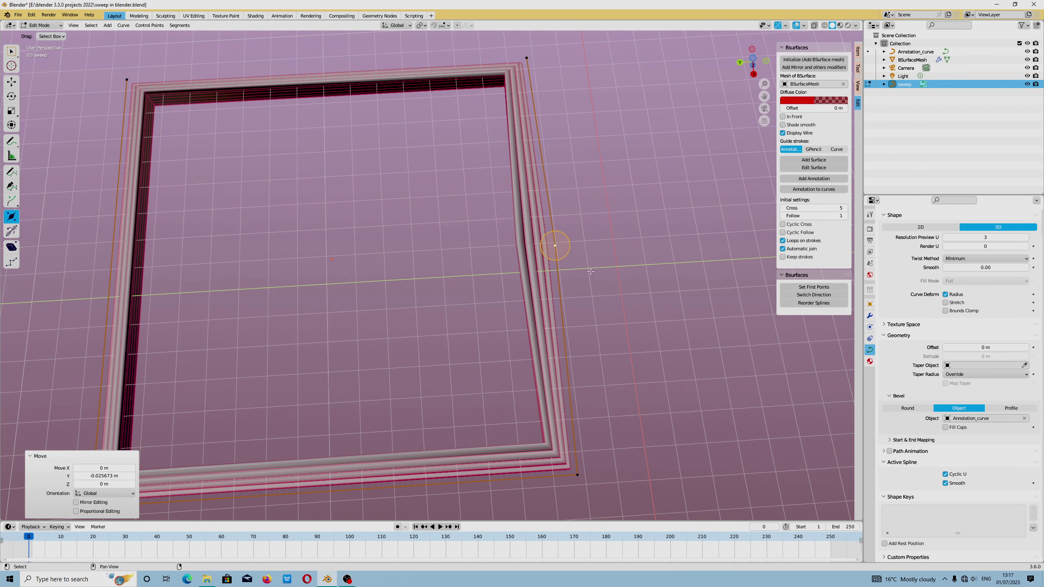
mouse_move(566, 257)
mouse_down()
mouse_move(568, 265)
mouse_move(553, 245)
mouse_up()
middle_drag(553, 244, 647, 284)
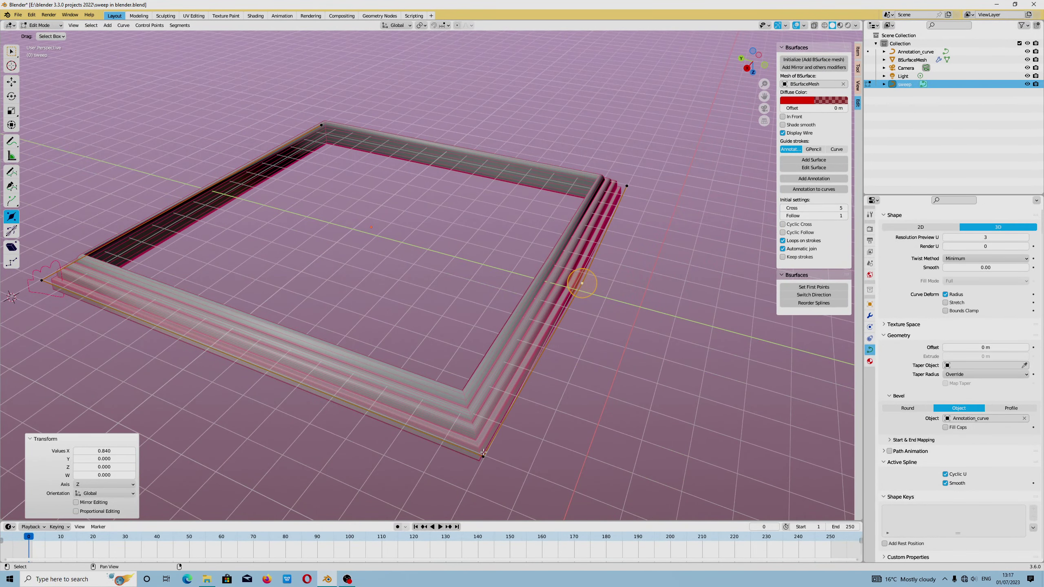
Tilt the right-side point 7.07° with the Tilt tool
click(11, 231)
drag(503, 459, 491, 432)
right_click(490, 432)
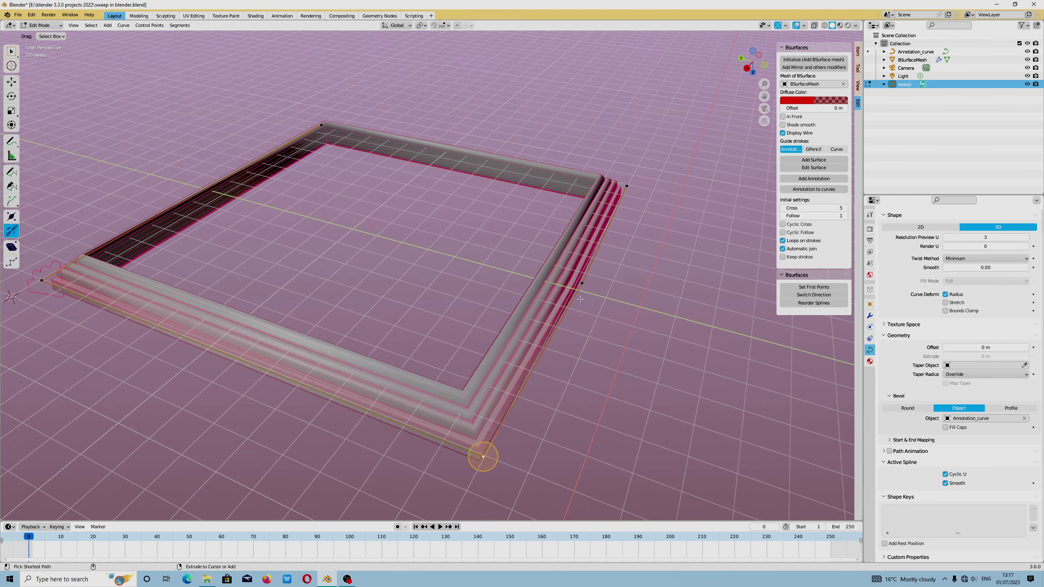
mouse_move(596, 271)
mouse_down()
mouse_move(598, 296)
mouse_move(579, 255)
mouse_move(594, 279)
mouse_up()
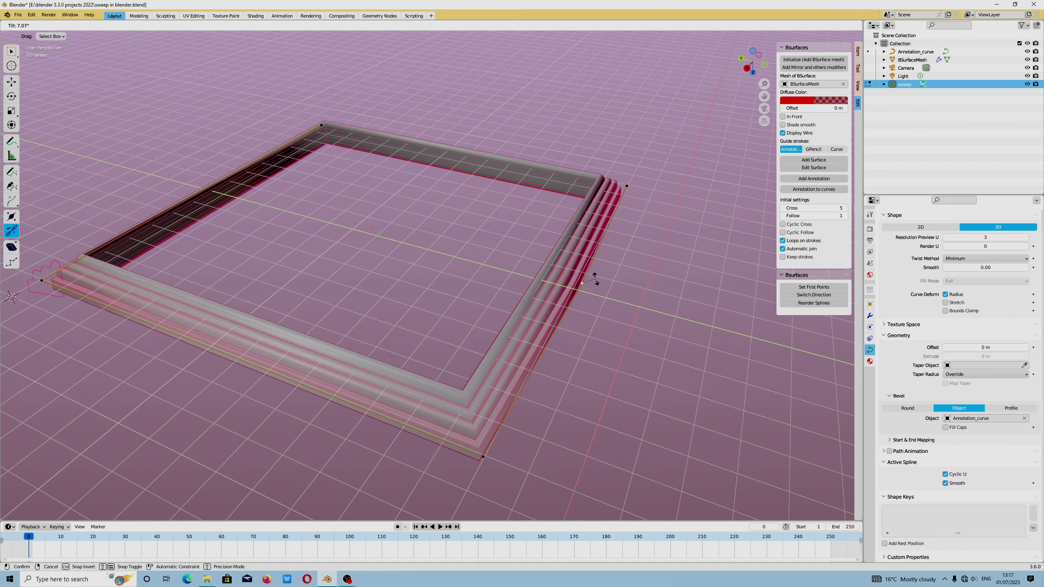
click(595, 279)
scroll(312, 272, down, 4)
middle_drag(312, 272, 432, 339)
shift+middle_drag(517, 323, 483, 370)
Return to Object Mode and move the frame slightly along Y
shift+middle_drag(555, 389, 506, 363)
key(Tab)
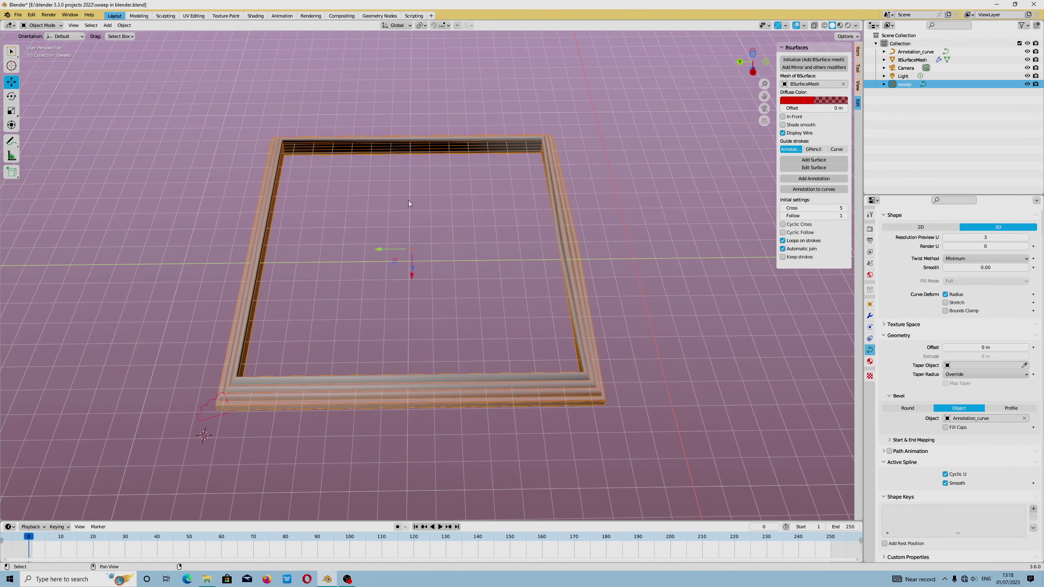
scroll(406, 242, down, 2)
mouse_move(331, 297)
mouse_down()
mouse_move(408, 297)
mouse_move(328, 296)
mouse_up()
click(328, 297)
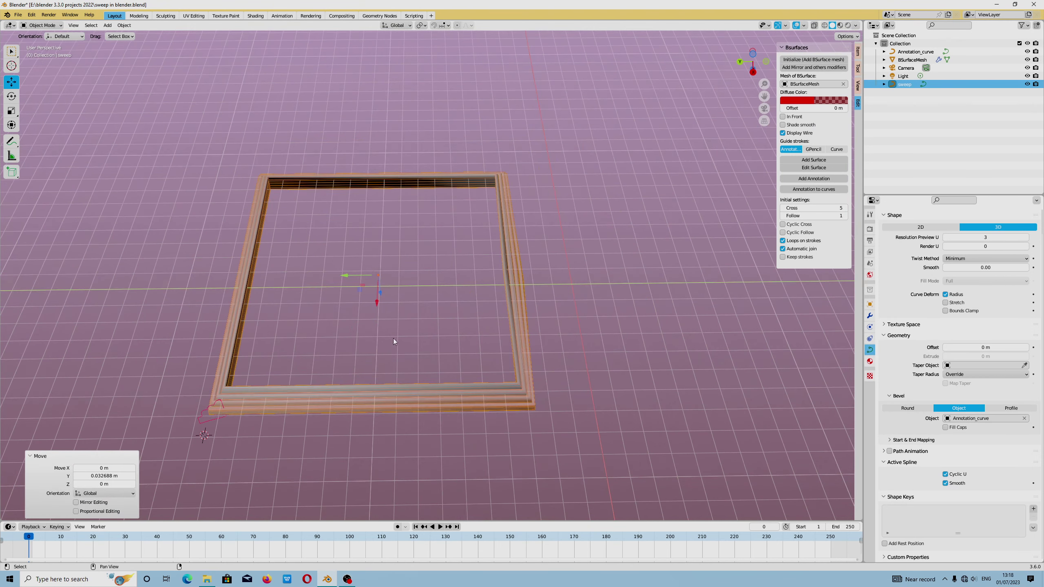
scroll(393, 339, up, 2)
scroll(422, 319, up, 3)
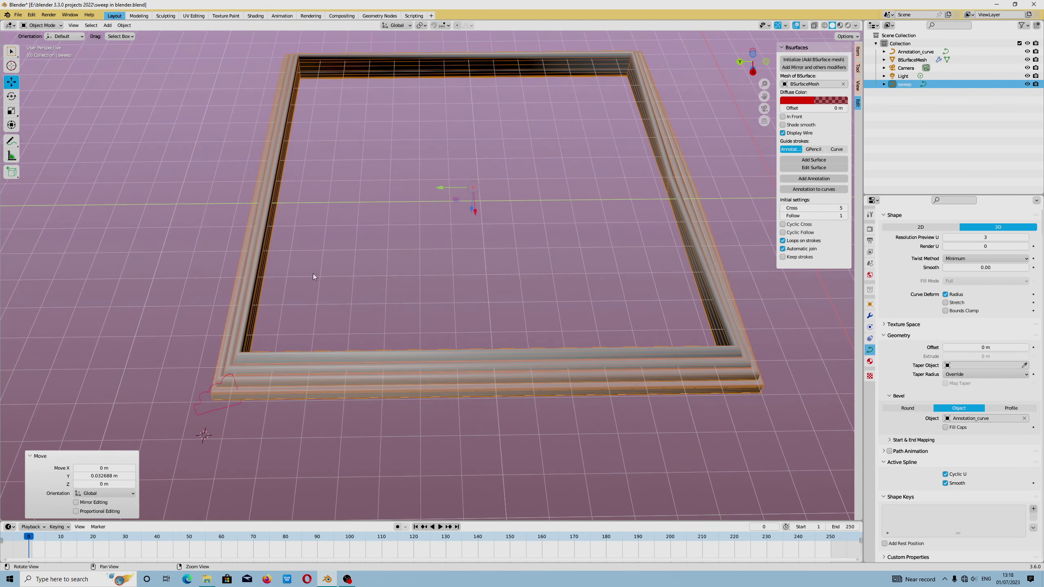
Reselect the sweep frame and convert it to a mesh
shift+middle_drag(224, 384, 191, 457)
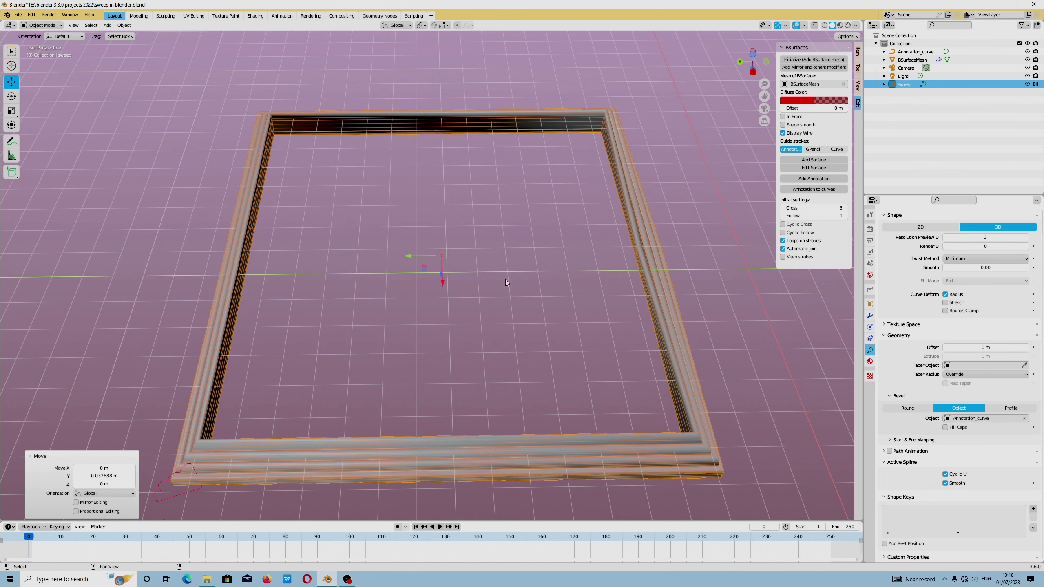
mouse_move(253, 471)
middle_down()
mouse_move(241, 457)
mouse_move(252, 382)
mouse_move(340, 410)
mouse_move(350, 375)
middle_up()
click(224, 391)
click(349, 374)
click(123, 25)
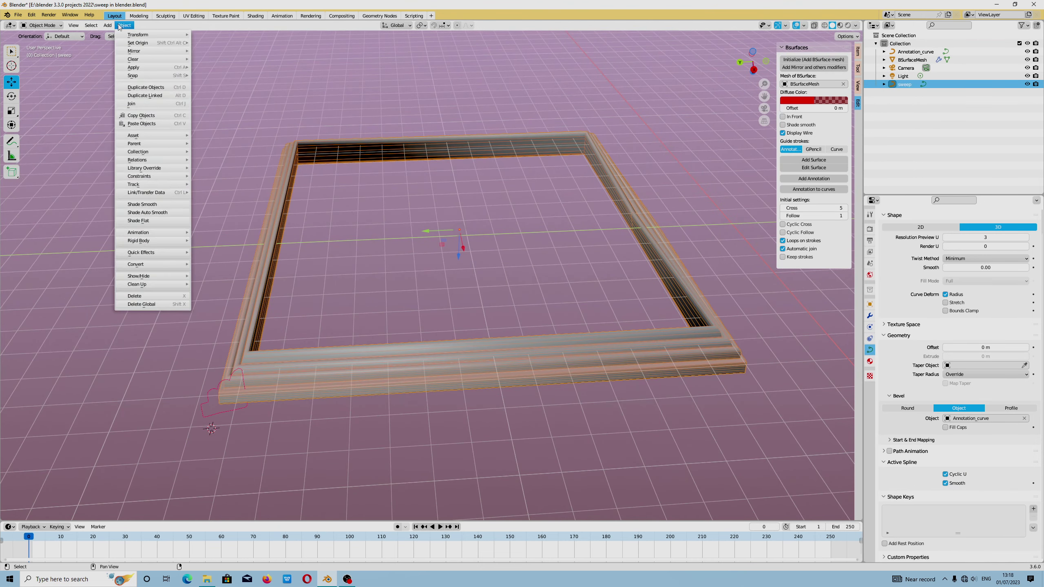
mouse_move(159, 265)
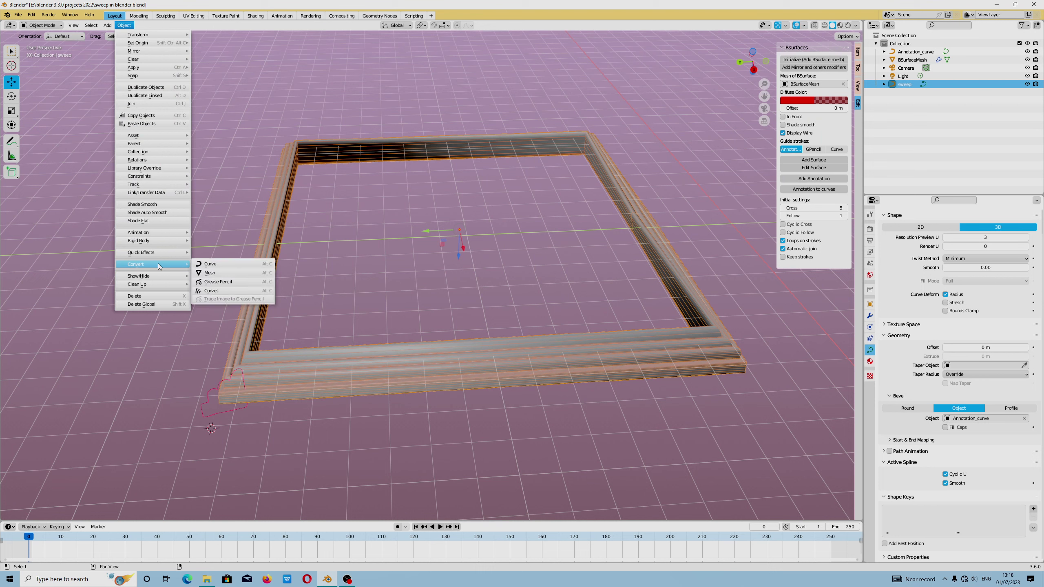
click(219, 272)
Save the file, then reload it from its saved state
click(18, 15)
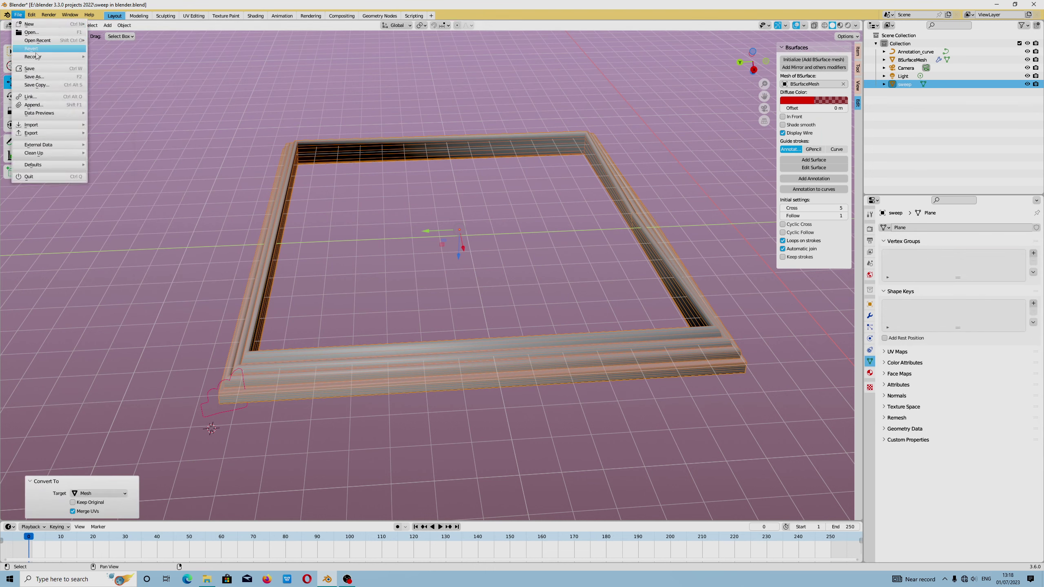
click(31, 68)
click(18, 14)
click(32, 48)
Nudge the frame along Y again and save to sweep in blender.blend
shift+middle_drag(426, 338, 389, 347)
drag(395, 240, 393, 241)
click(18, 15)
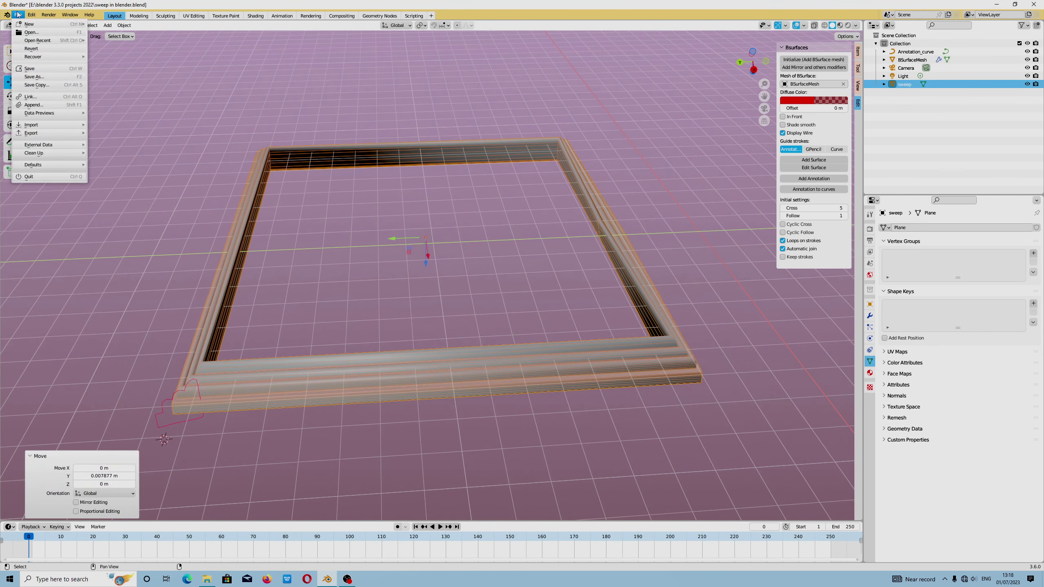
click(31, 68)
middle_drag(540, 317, 615, 329)
click(347, 580)
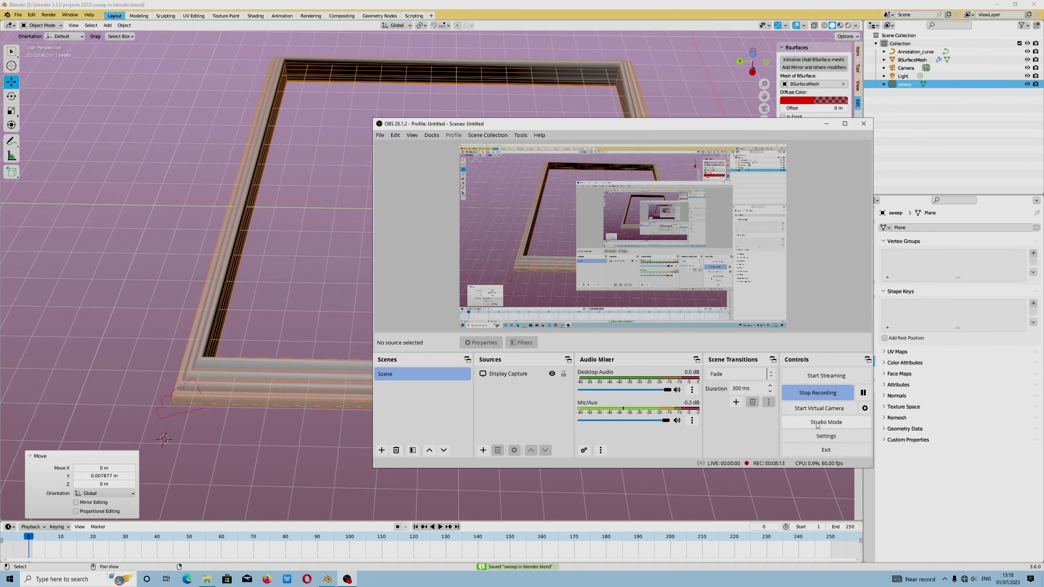